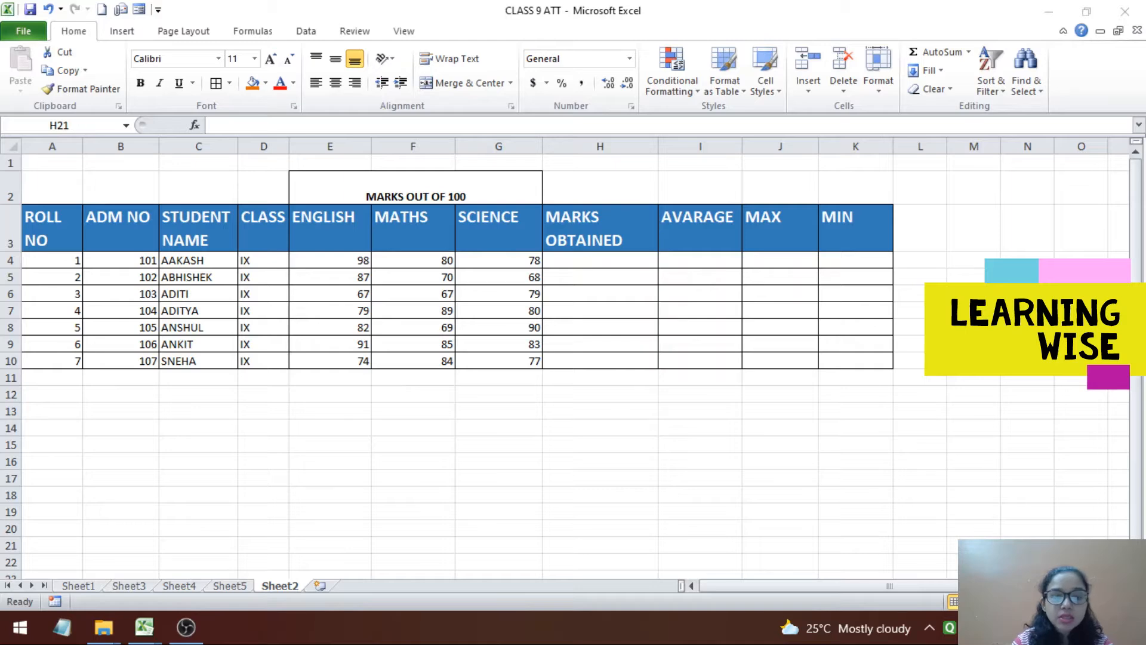
{"action": "left_click", "coordinate": [601, 545]}
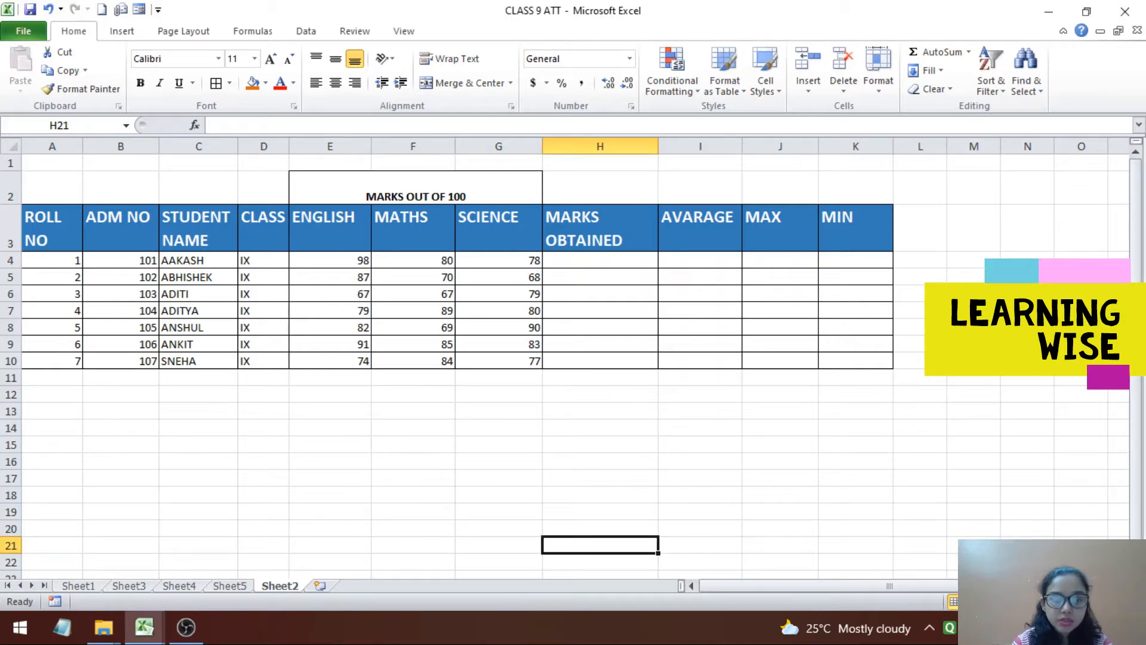
{"action": "left_click", "coordinate": [330, 260]}
{"action": "left_click", "coordinate": [413, 260]}
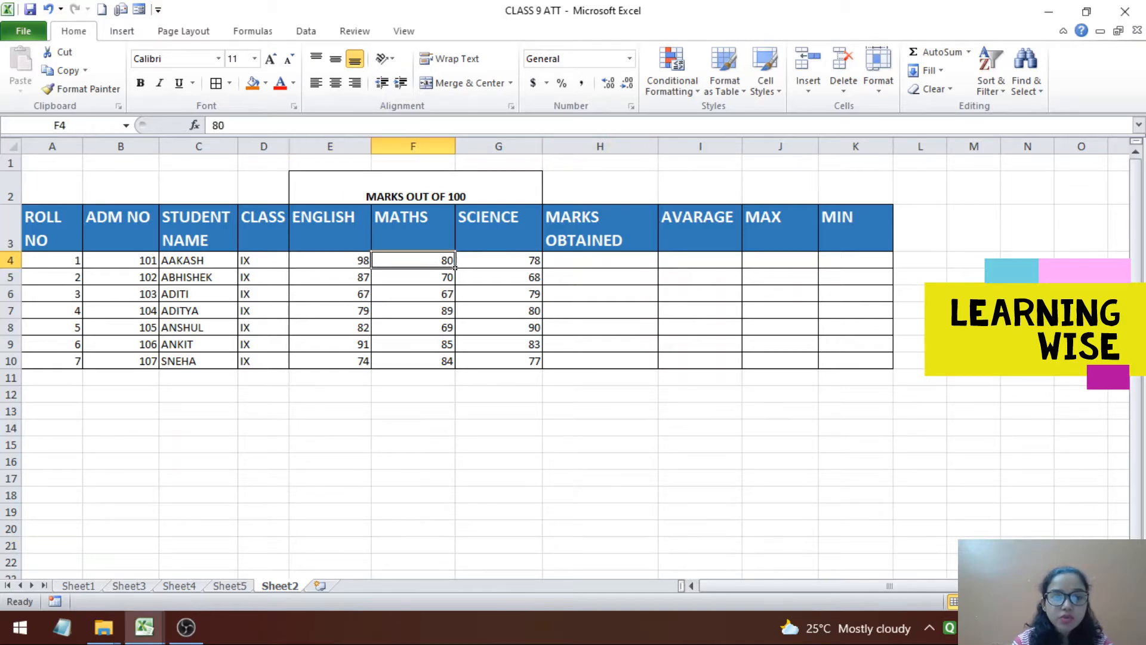
{"action": "left_click", "coordinate": [416, 188]}
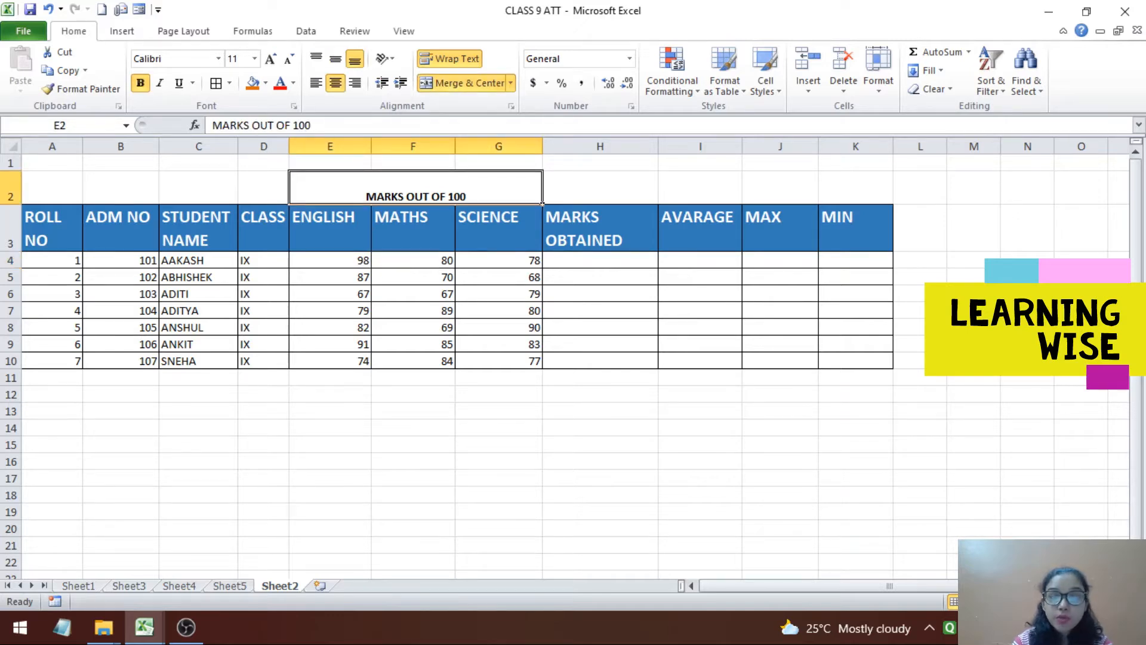
{"action": "left_click", "coordinate": [600, 260]}
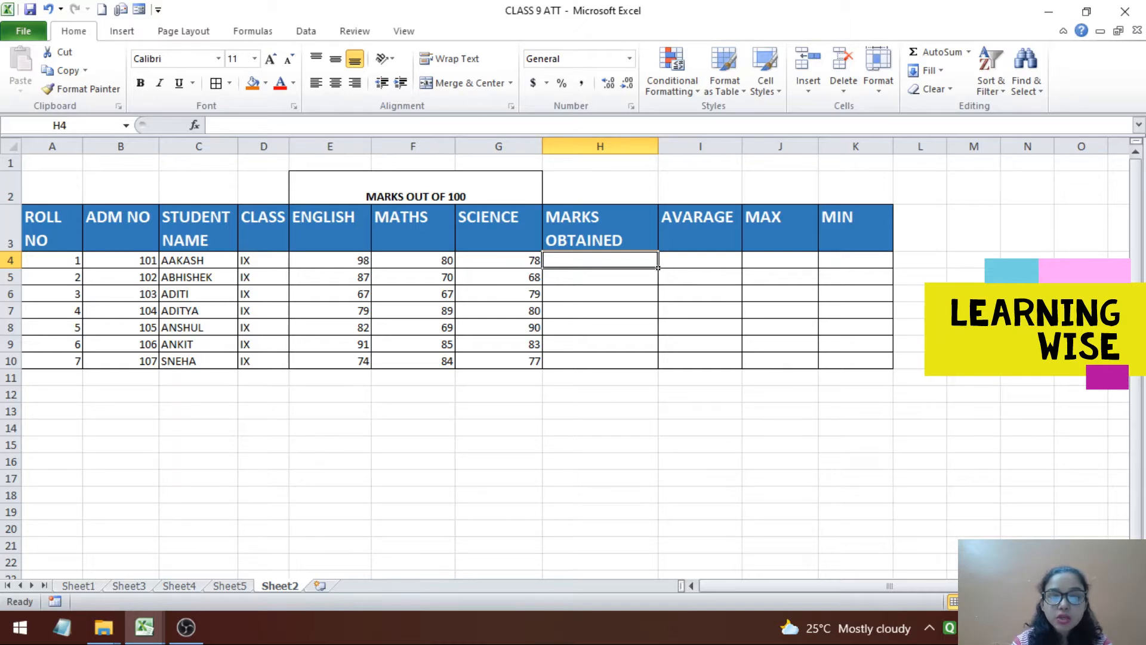
{"action": "left_click_drag", "start_coordinate": [331, 260], "coordinate": [499, 260]}
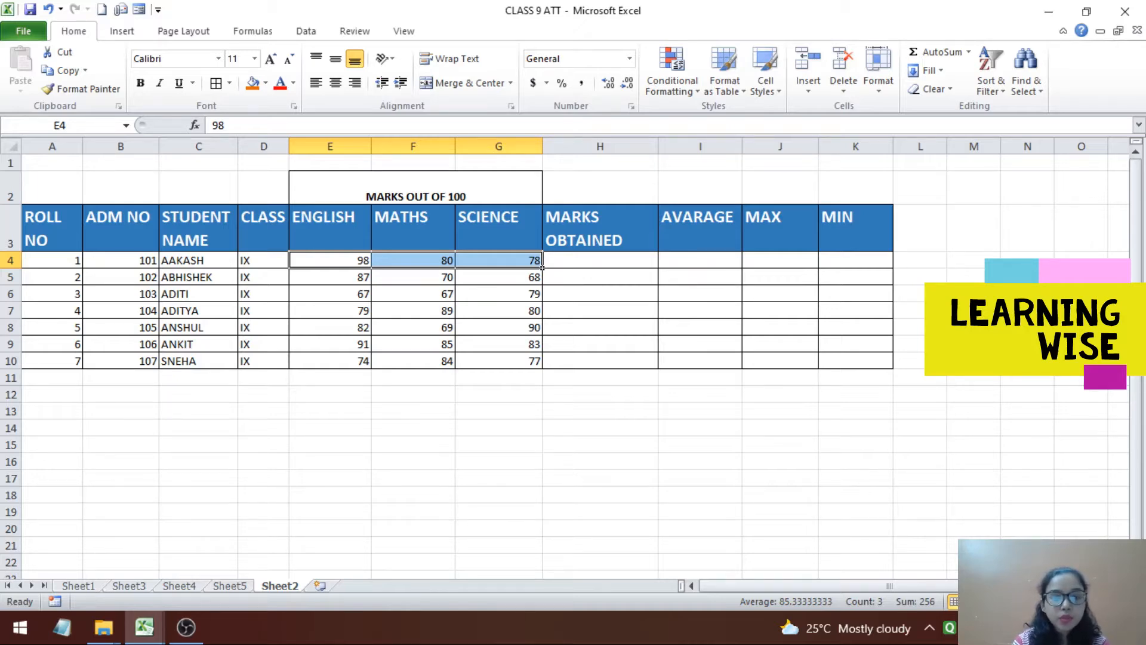
{"action": "left_click", "coordinate": [330, 394]}
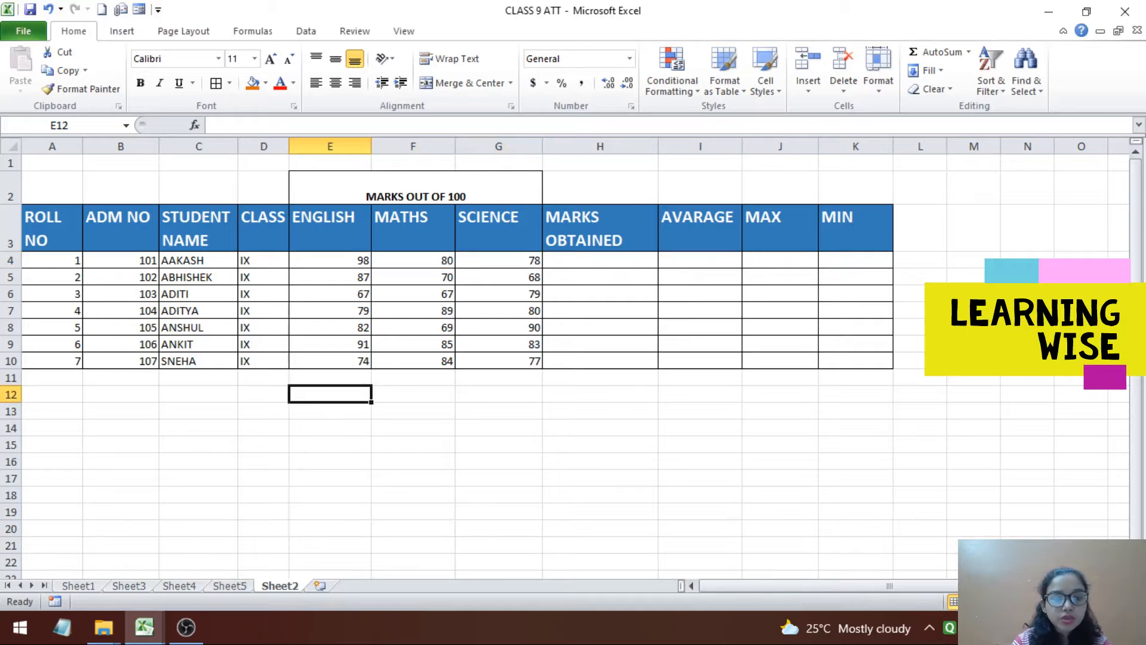
{"action": "left_click_drag", "start_coordinate": [334, 260], "coordinate": [543, 267]}
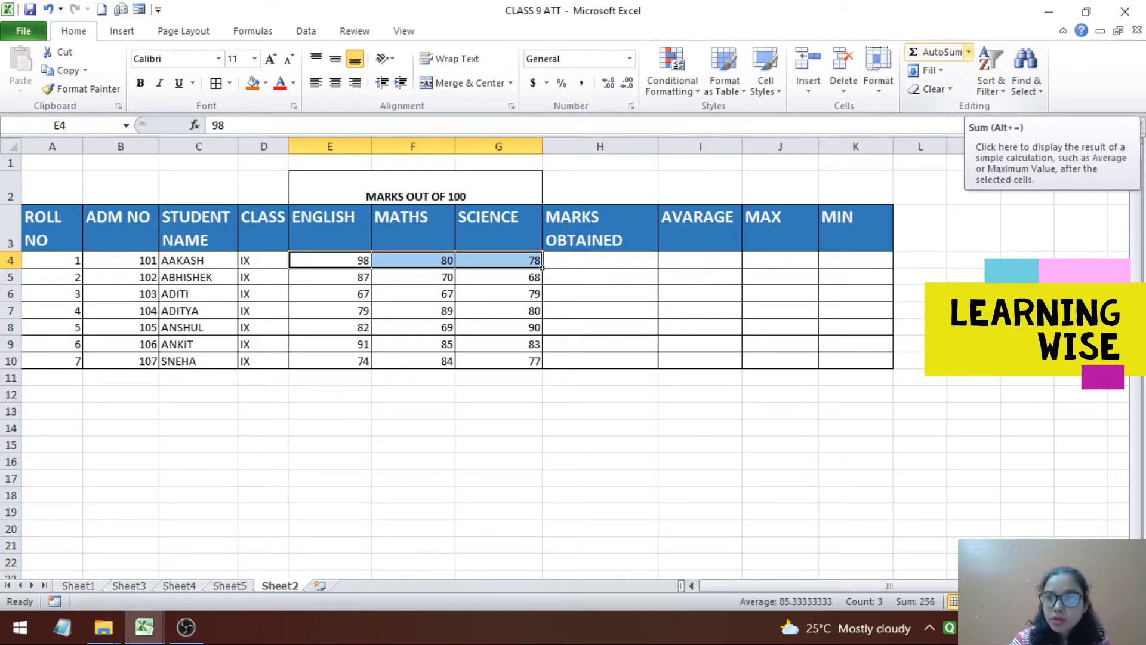
{"action": "left_click", "coordinate": [938, 52]}
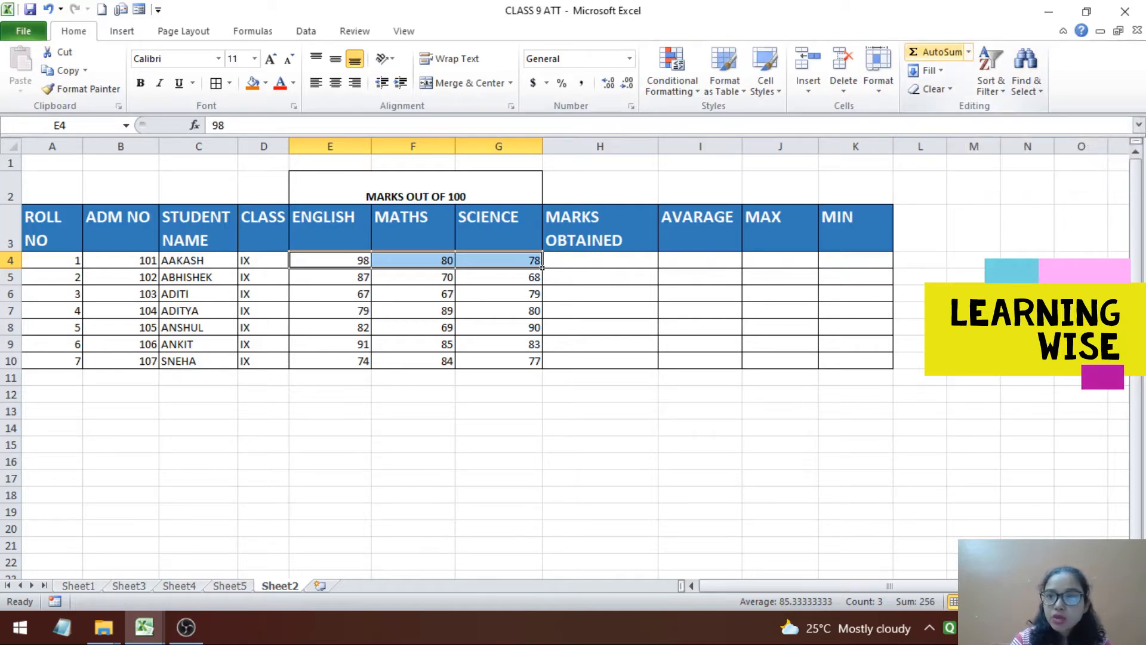
{"action": "left_click", "coordinate": [657, 266]}
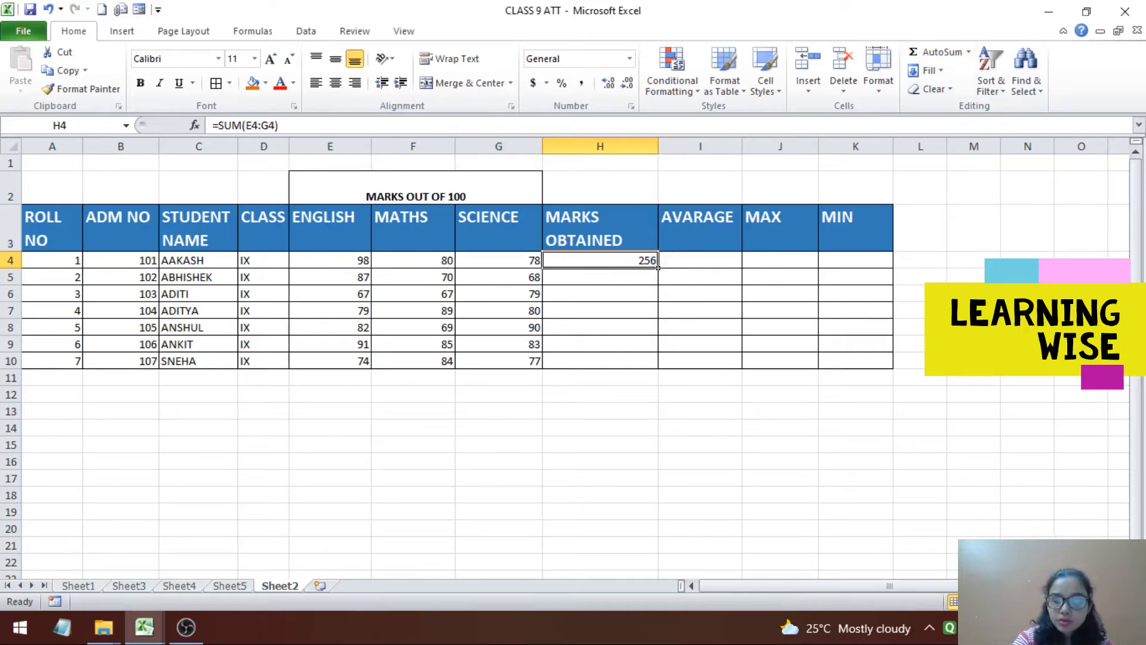
{"action": "key", "text": "Delete"}
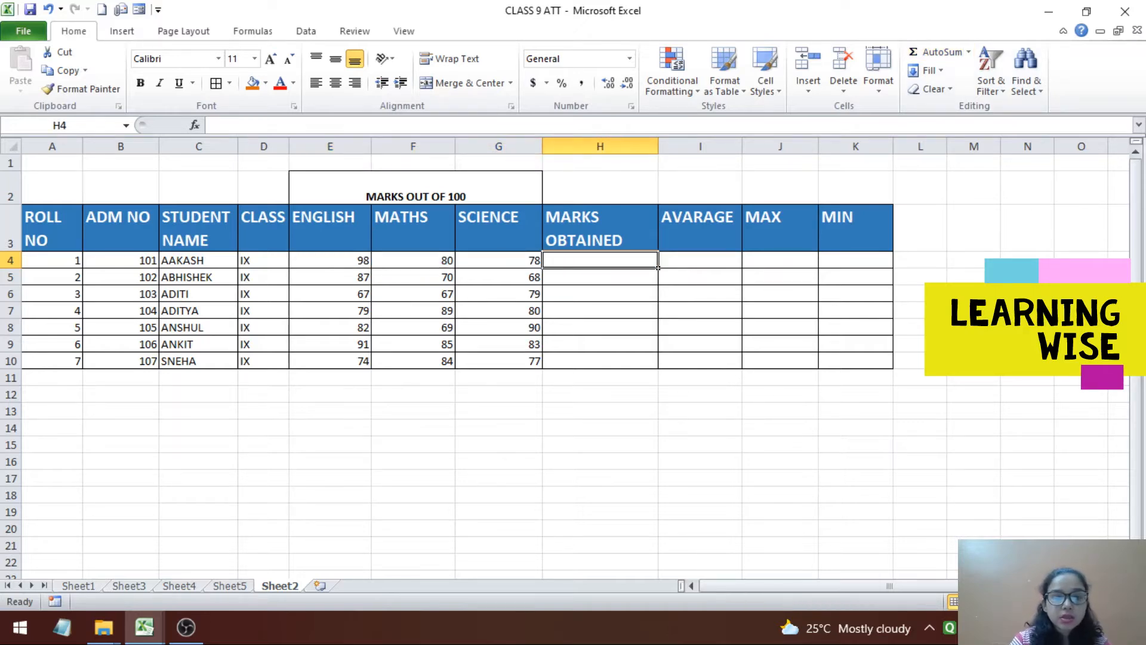
Step: Use AutoSum to total the first student's English, Maths and Science marks (E4:G4) in the Marks Obtained cell H4
{"action": "left_click_drag", "start_coordinate": [331, 261], "coordinate": [541, 267]}
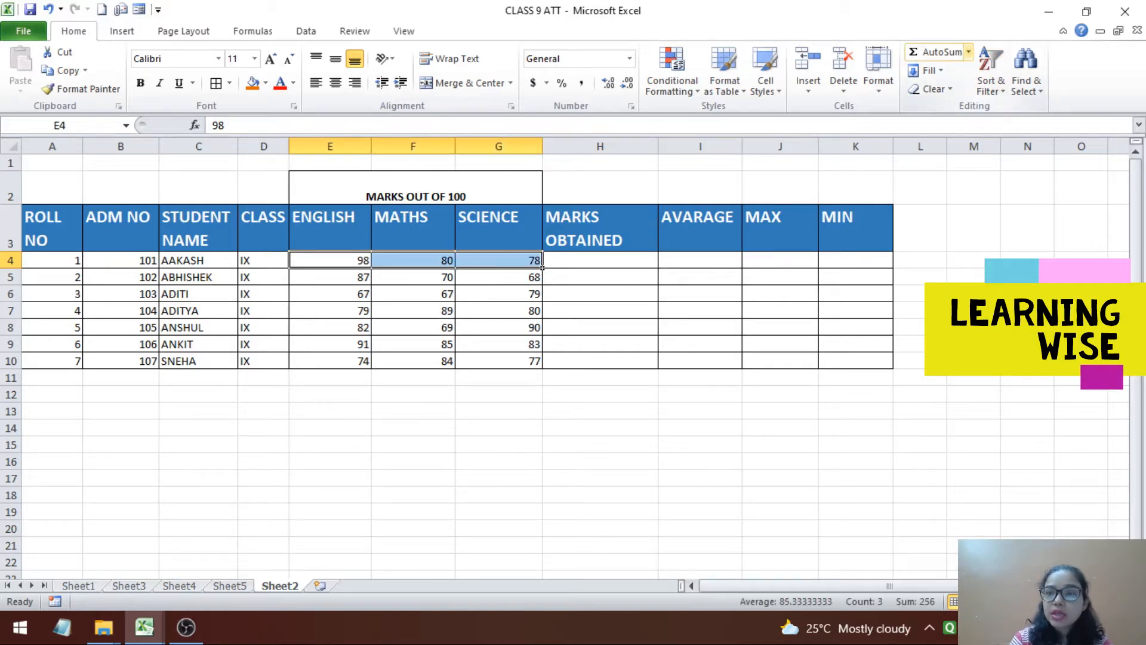
{"action": "left_click", "coordinate": [969, 52]}
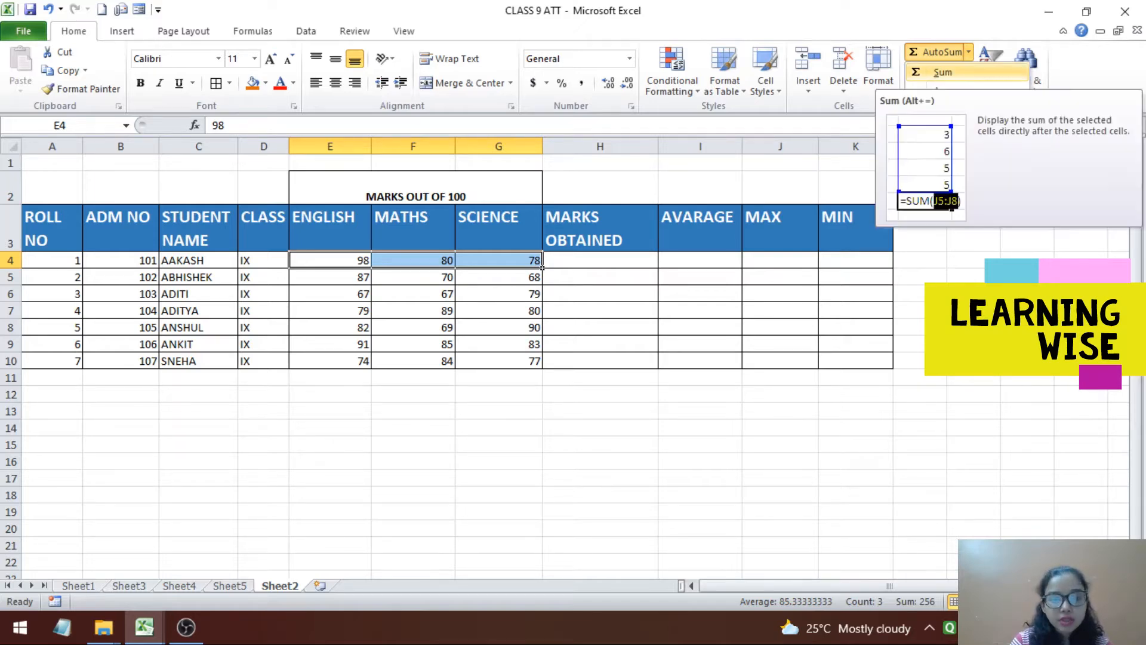
{"action": "left_click", "coordinate": [942, 73]}
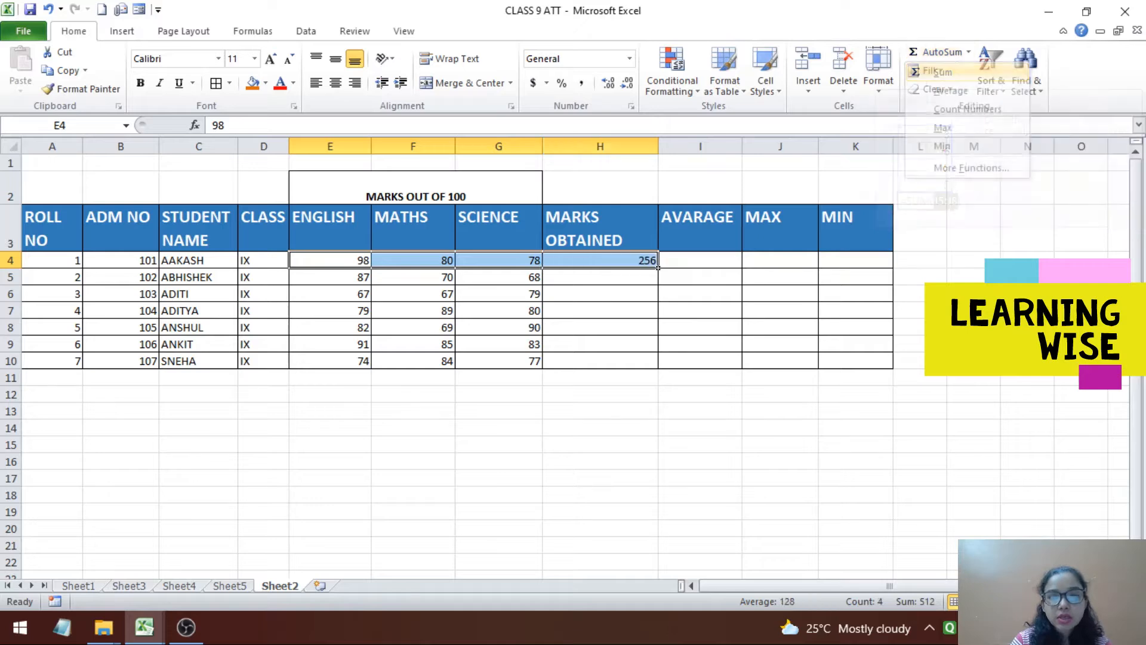
{"action": "left_click", "coordinate": [656, 267]}
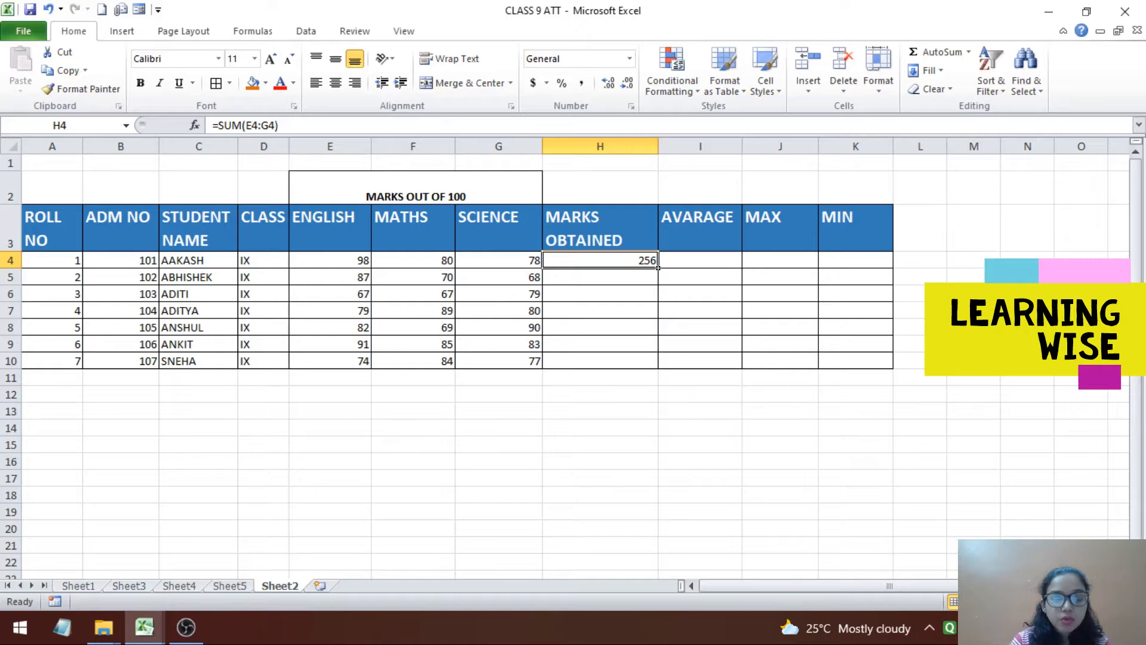
Step: Calculate the average of the first student's three subject marks (E4:G4) in cell I4 with the AutoSum Average function
{"action": "left_click_drag", "start_coordinate": [352, 261], "coordinate": [542, 267]}
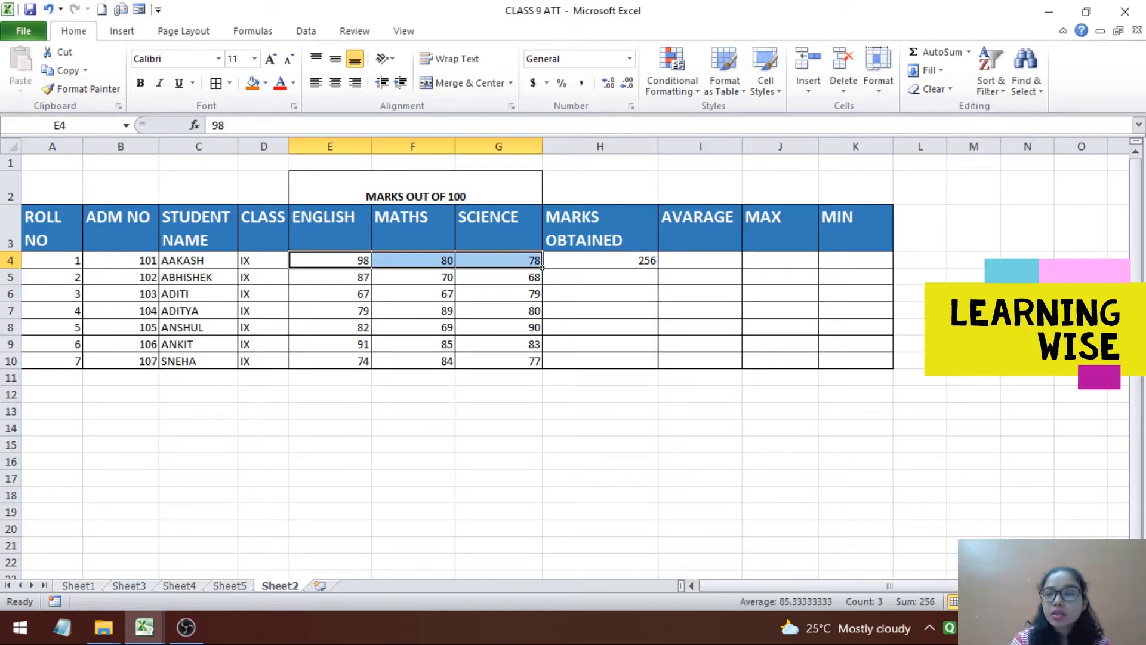
{"action": "left_click", "coordinate": [969, 53]}
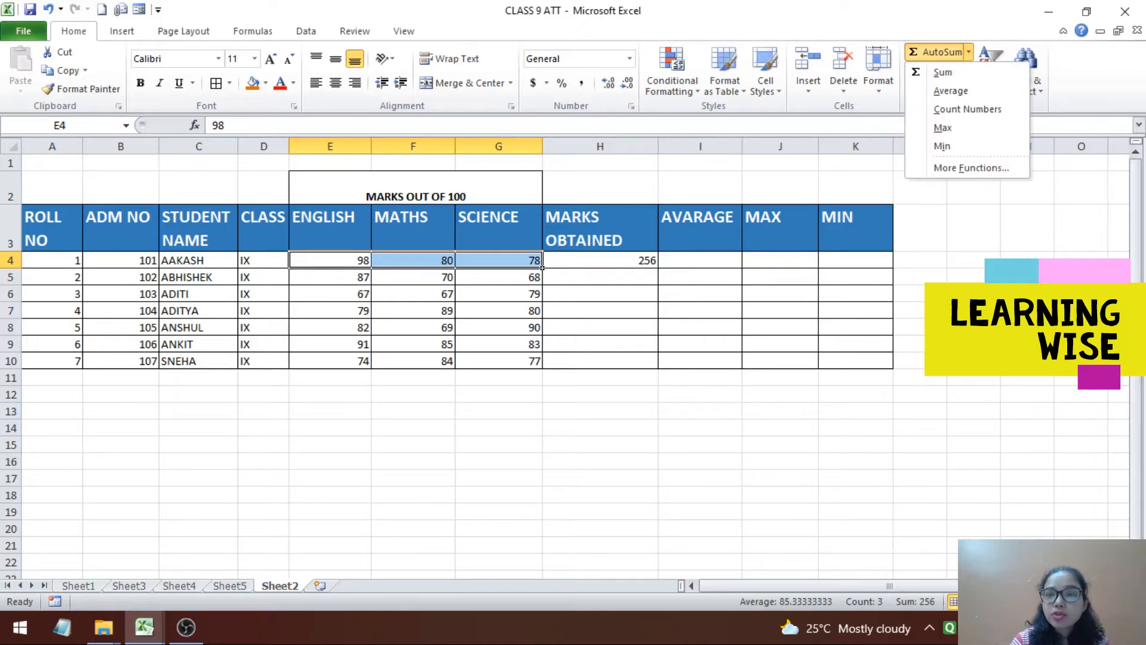
{"action": "left_click", "coordinate": [951, 90]}
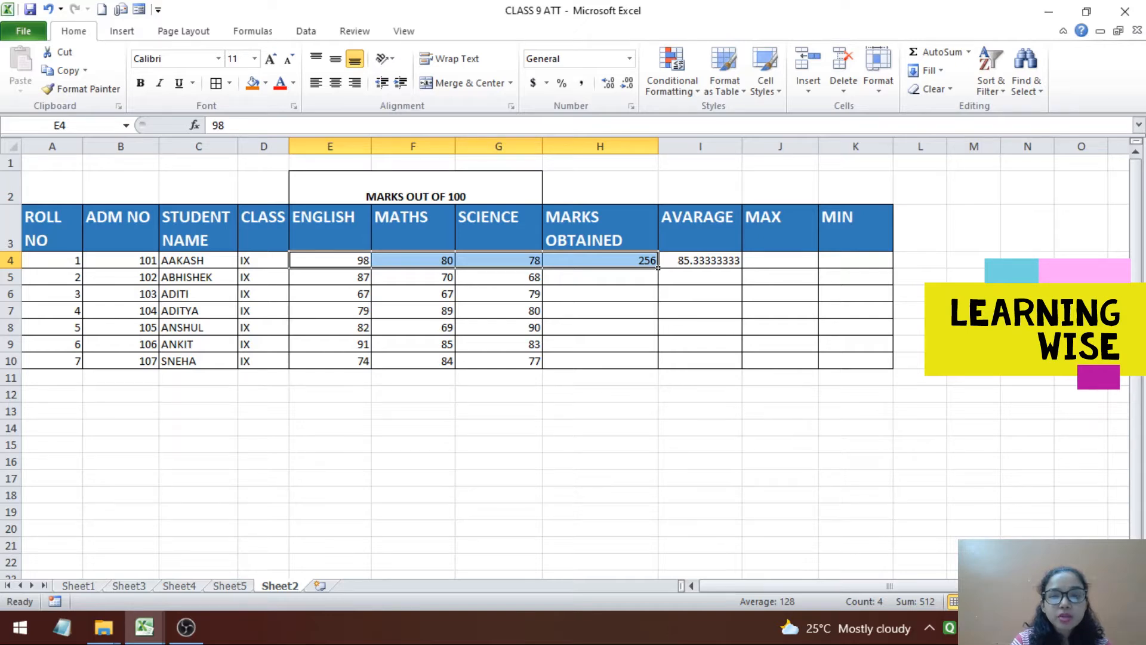
Step: Reduce the first student's average in cell I4 to two decimal places
{"action": "left_click", "coordinate": [700, 261]}
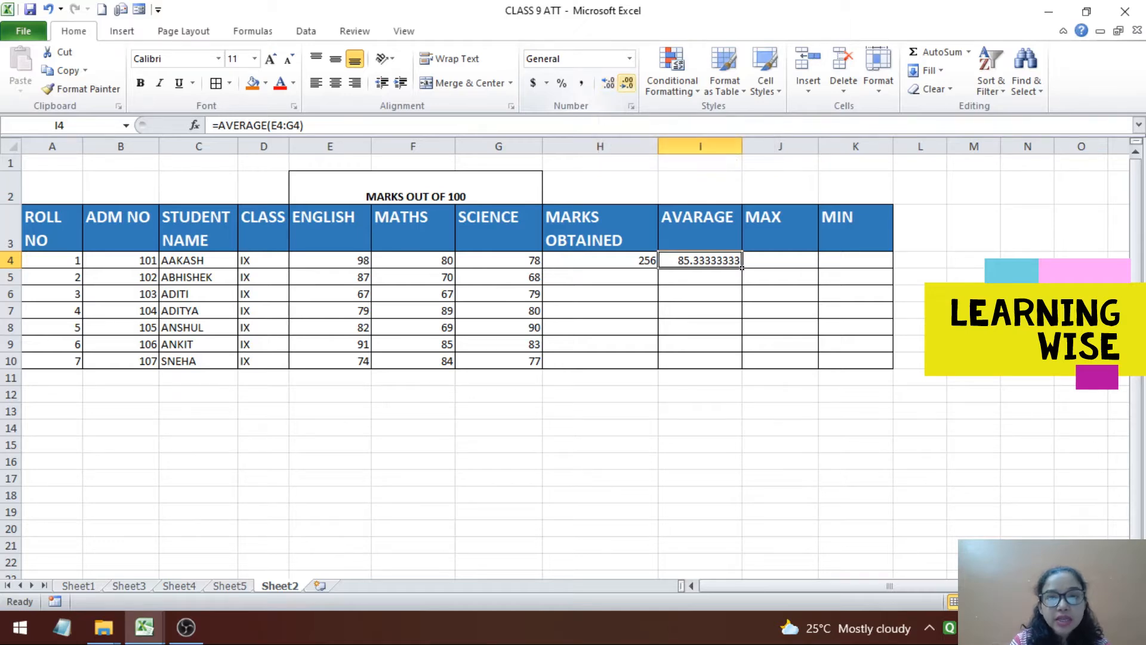
{"action": "left_click", "coordinate": [627, 84]}
{"action": "left_click", "coordinate": [627, 84]}
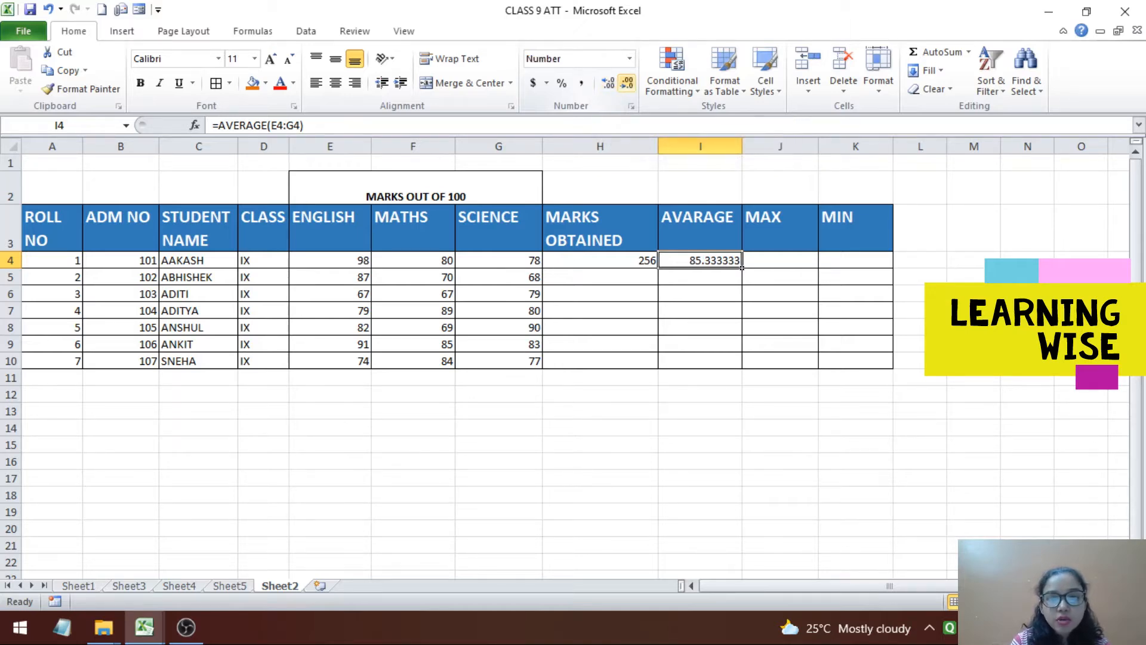
{"action": "left_click", "coordinate": [627, 84]}
{"action": "left_click", "coordinate": [627, 84]}
{"action": "left_click", "coordinate": [627, 83]}
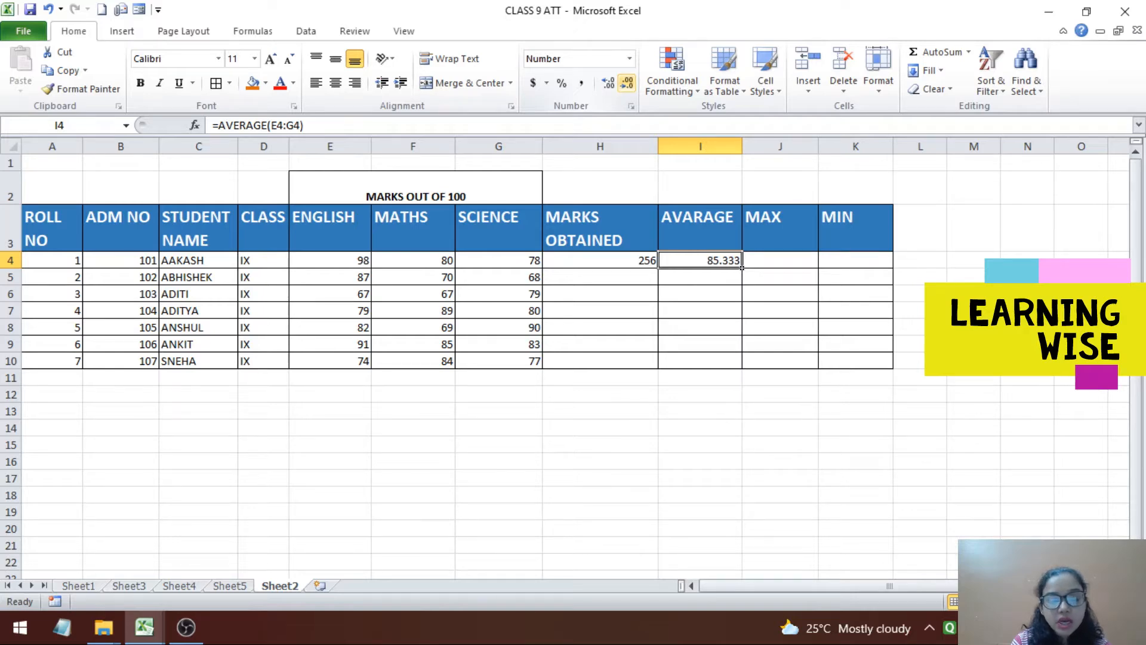
{"action": "left_click", "coordinate": [627, 83]}
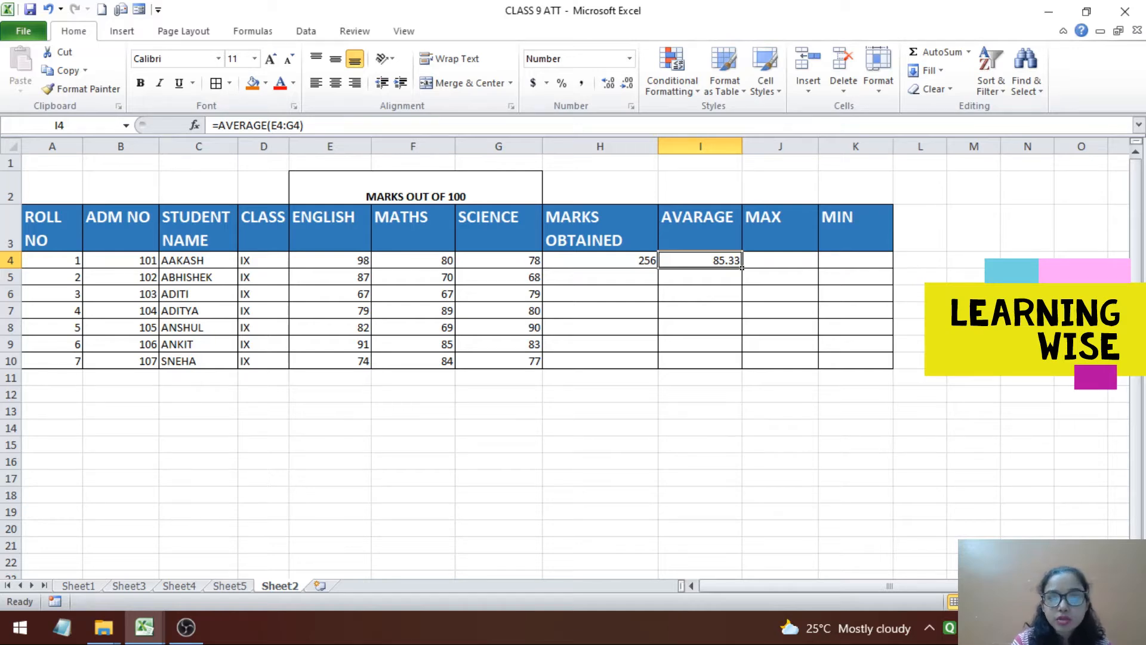
Step: Find the maximum of the first student's three subject marks (E4:G4) in cell J4 with the AutoSum Max function
{"action": "left_click", "coordinate": [780, 260]}
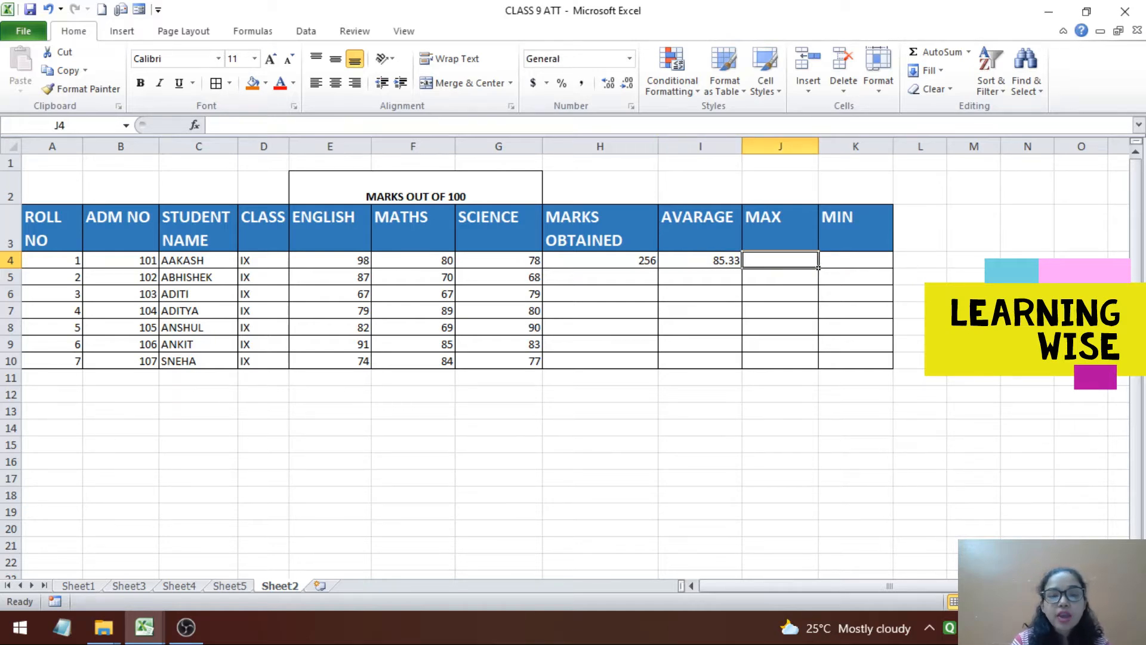
{"action": "left_click_drag", "start_coordinate": [330, 260], "coordinate": [541, 266]}
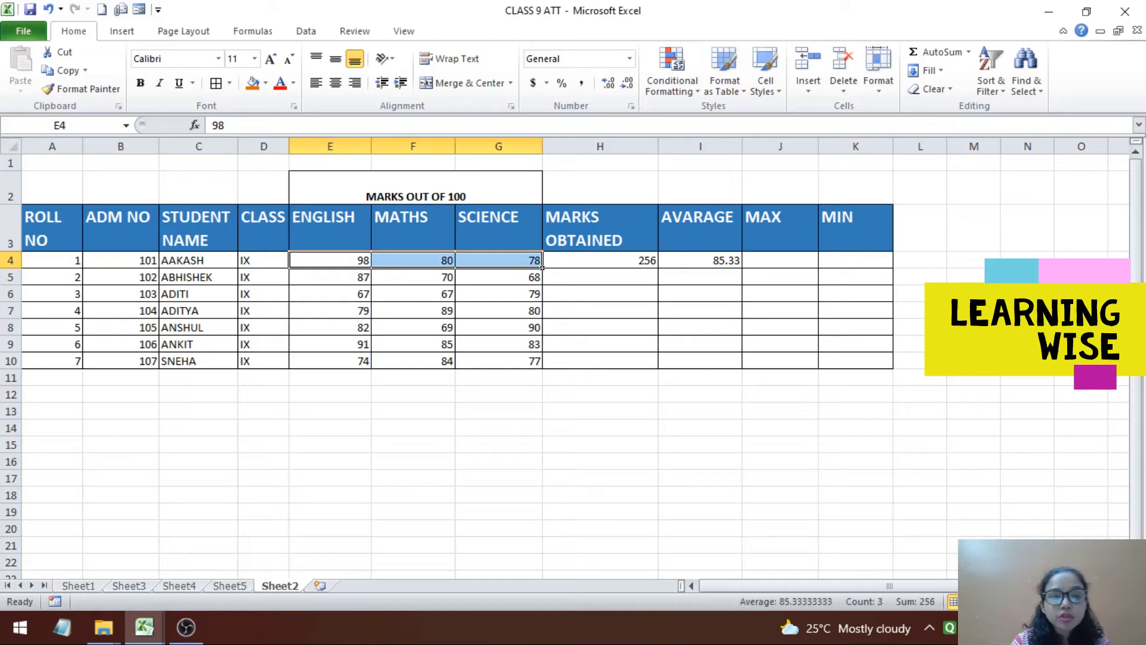
{"action": "left_click_drag", "start_coordinate": [331, 260], "coordinate": [502, 260]}
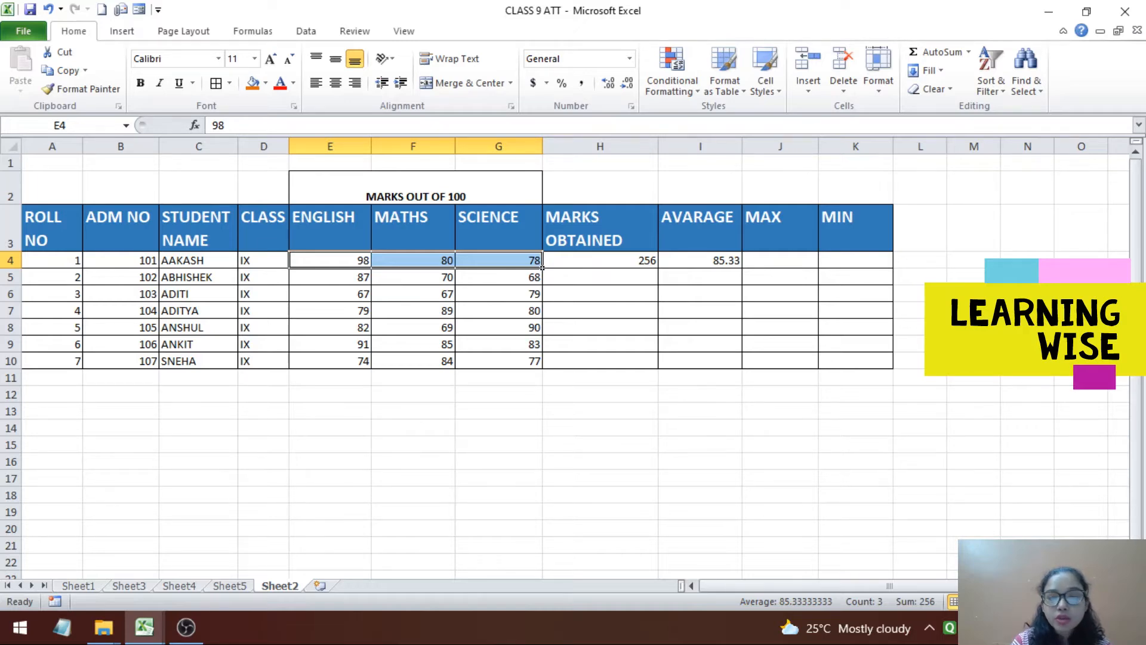
{"action": "left_click_drag", "start_coordinate": [330, 260], "coordinate": [658, 268]}
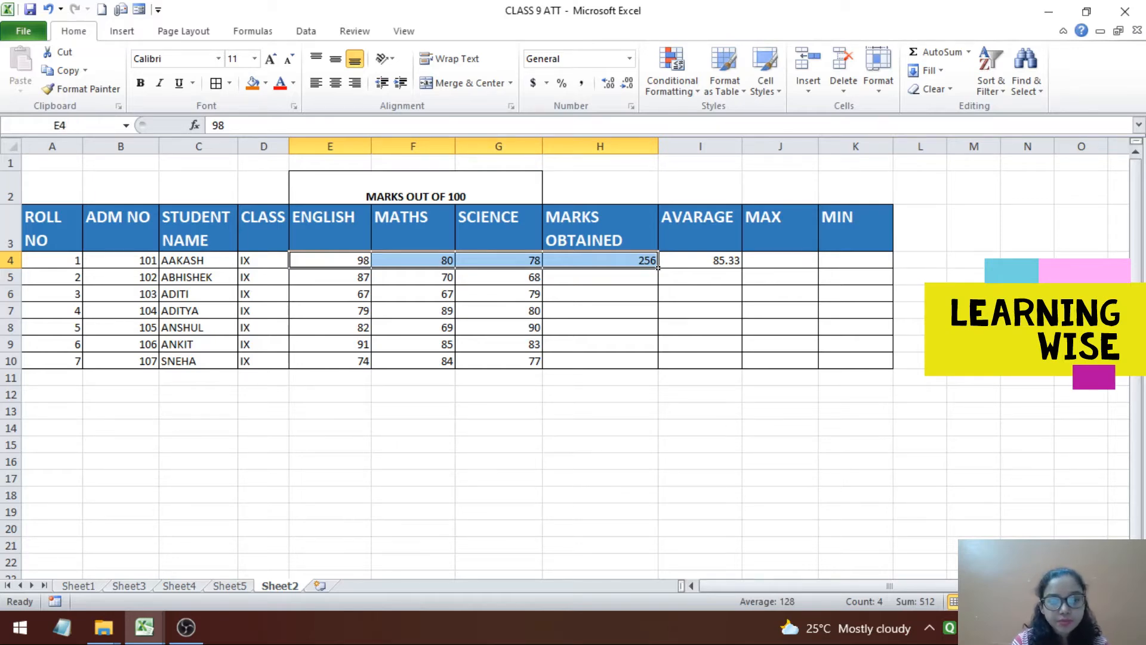
{"action": "left_click_drag", "start_coordinate": [334, 260], "coordinate": [542, 268]}
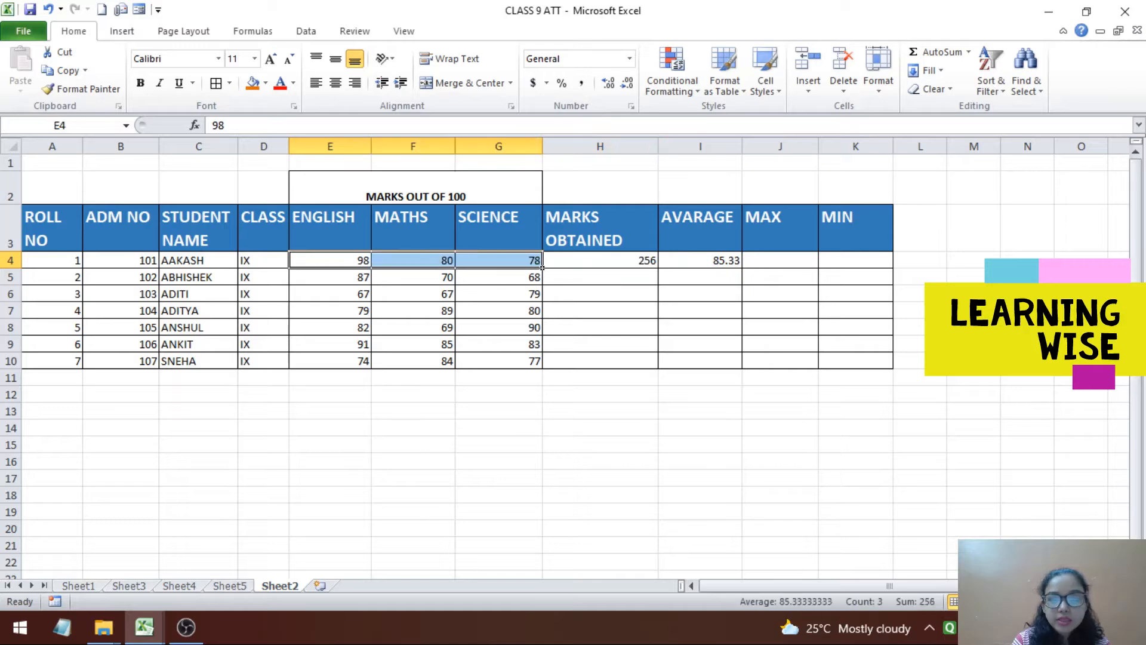
{"action": "left_click", "coordinate": [968, 51]}
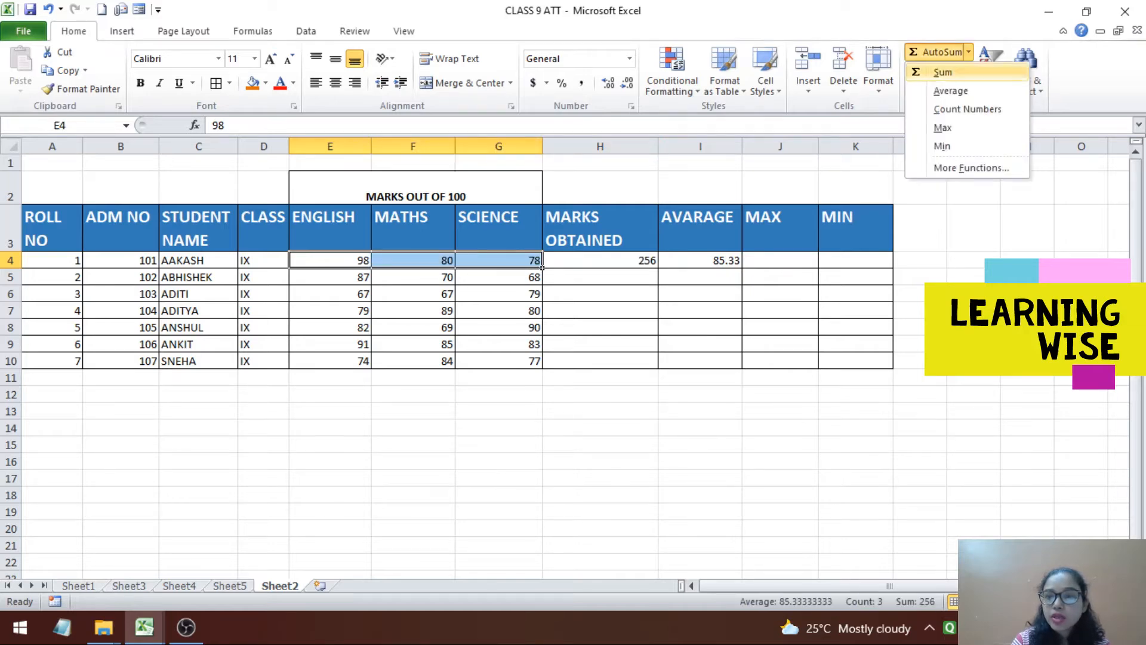
{"action": "left_click", "coordinate": [943, 128]}
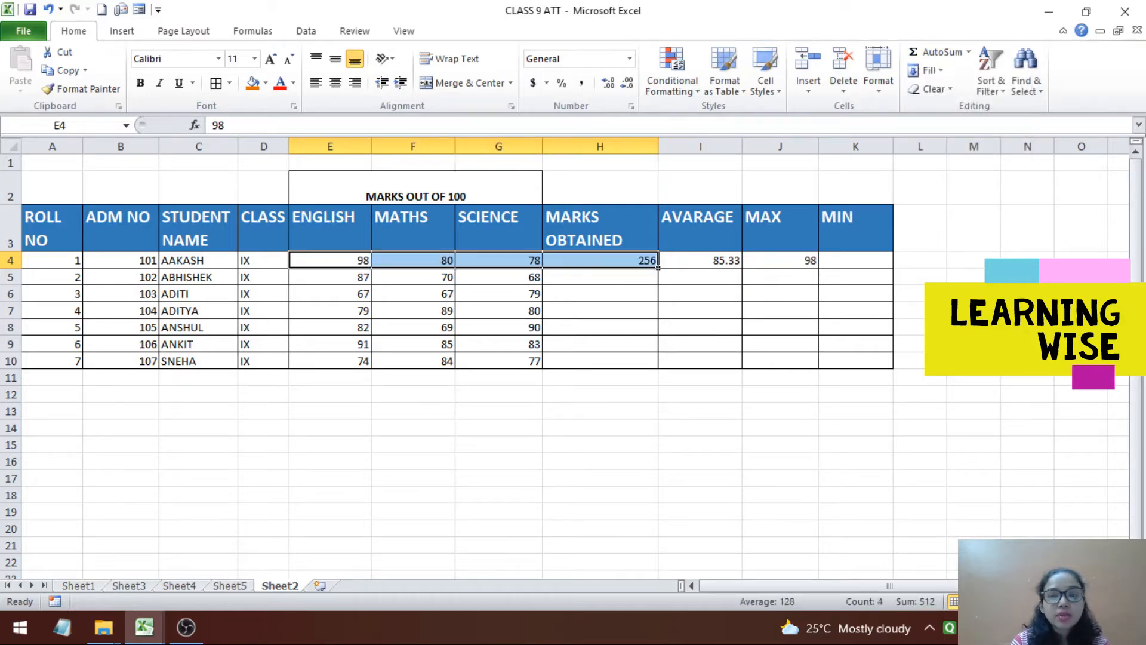
{"action": "left_click", "coordinate": [816, 266]}
{"action": "left_click", "coordinate": [358, 262]}
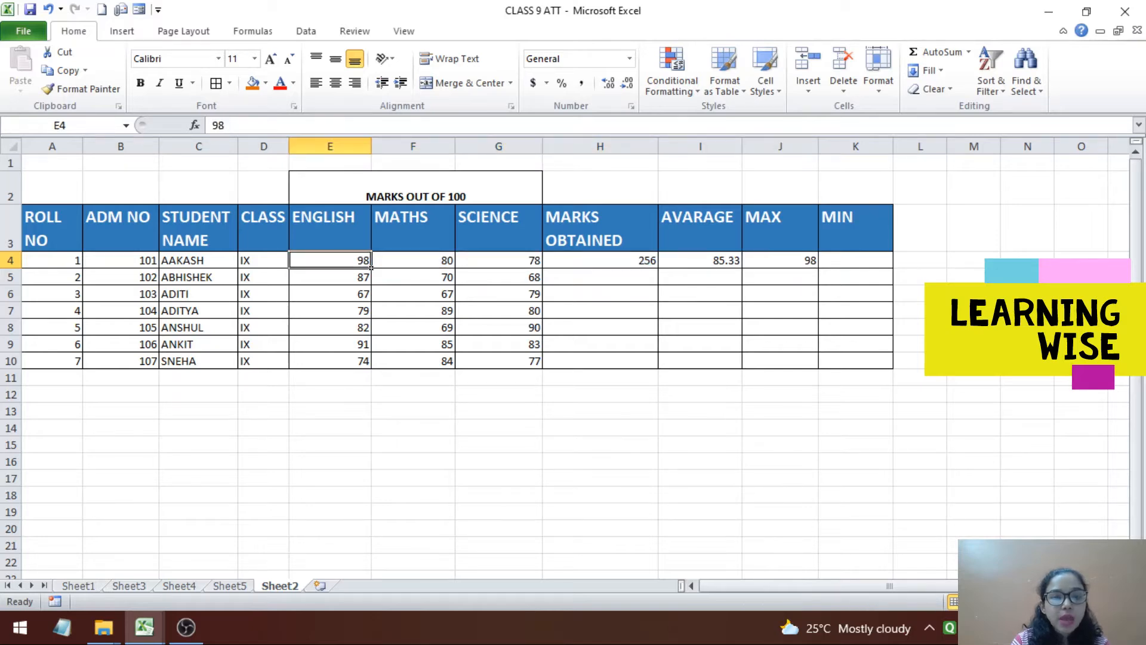
{"action": "left_click", "coordinate": [445, 262]}
{"action": "left_click", "coordinate": [537, 266]}
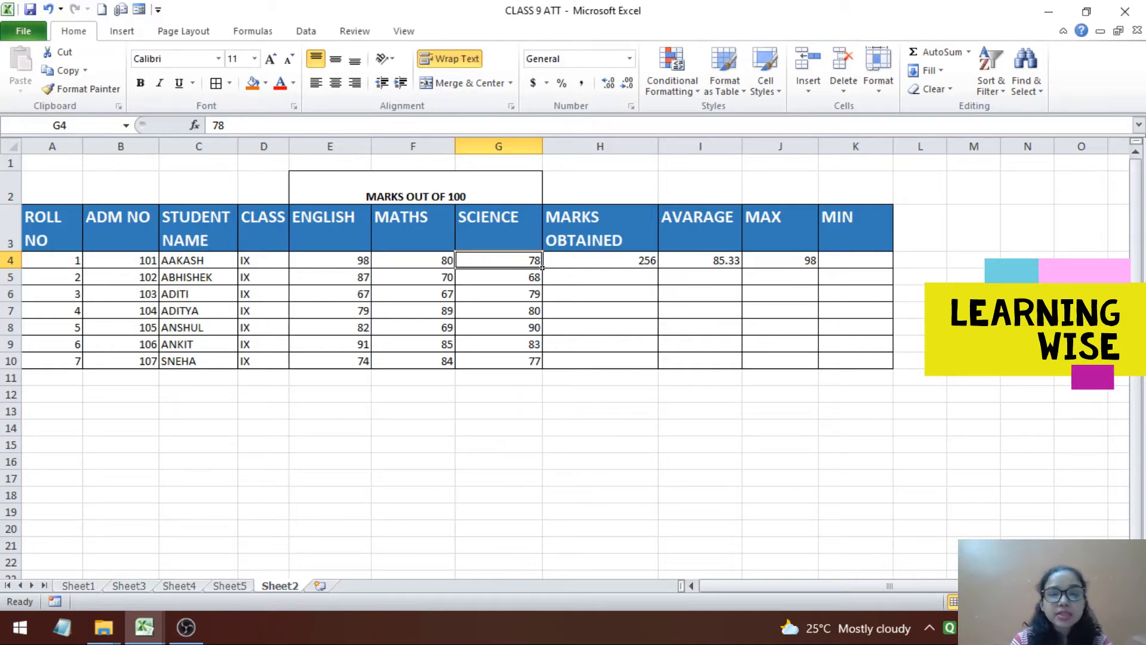
Step: Find the minimum of the first student's three subject marks (E4:G4) in cell K4 with the AutoSum Min function
{"action": "left_click_drag", "start_coordinate": [358, 263], "coordinate": [540, 265]}
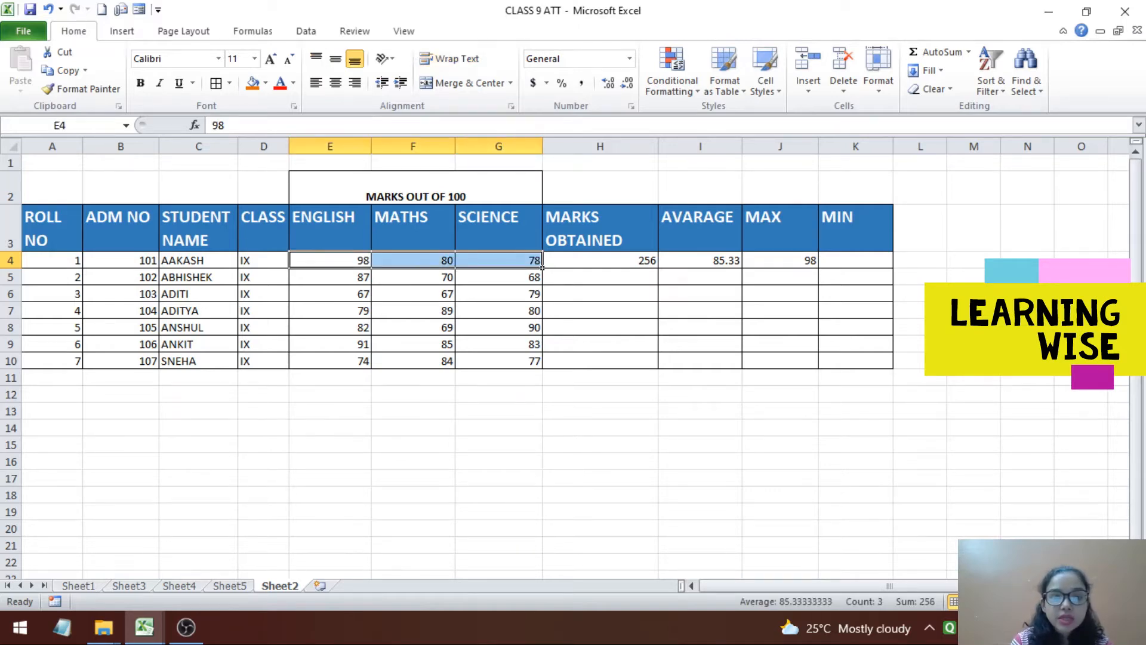
{"action": "left_click", "coordinate": [969, 52]}
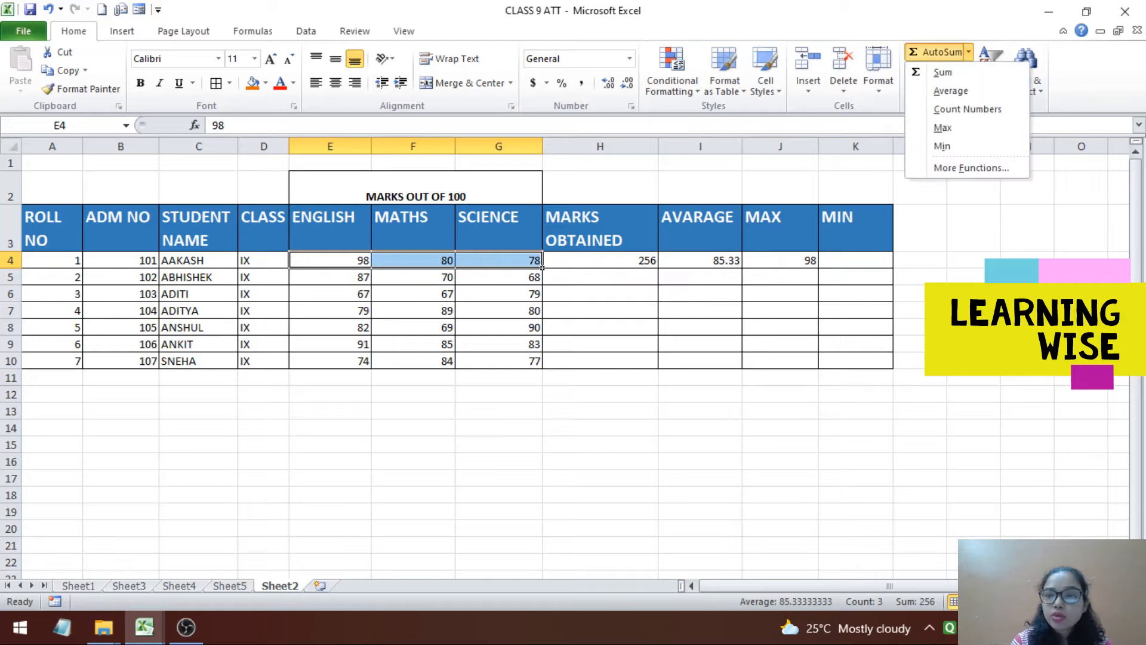
{"action": "left_click", "coordinate": [942, 147]}
{"action": "left_click", "coordinate": [920, 327]}
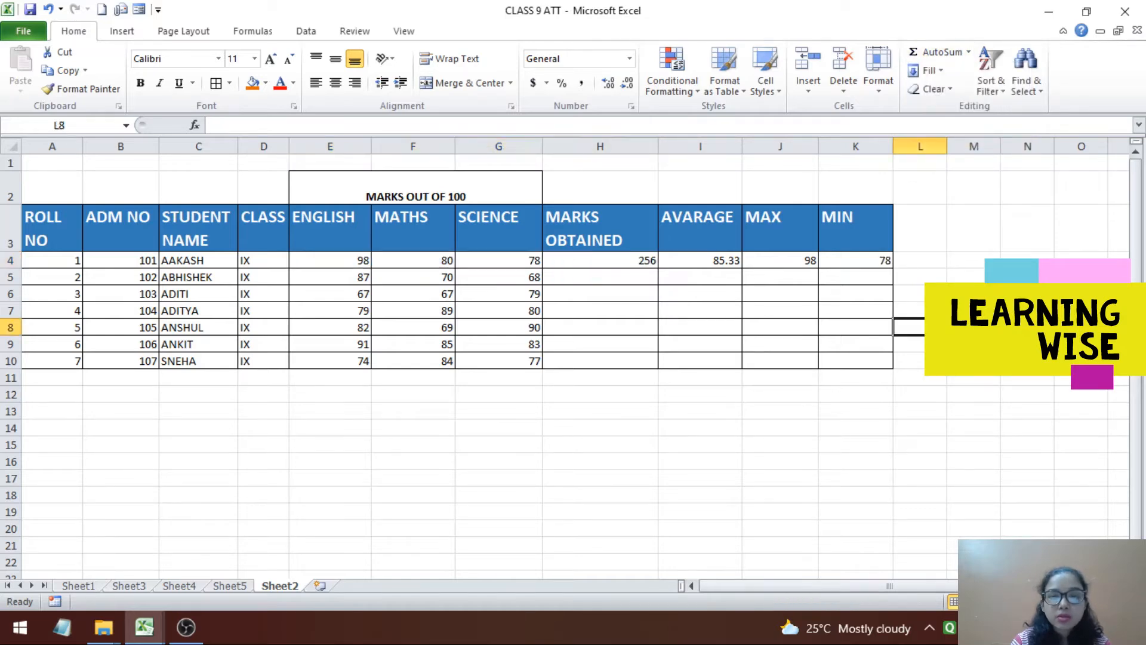
{"action": "left_click", "coordinate": [855, 261]}
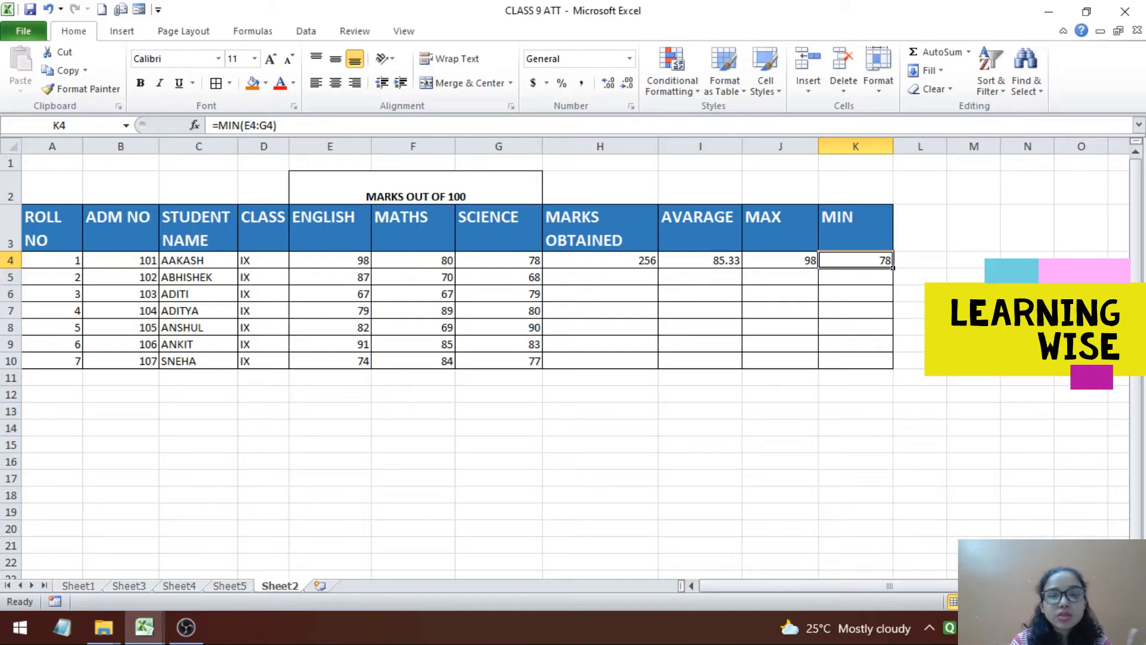
{"action": "left_click", "coordinate": [600, 261]}
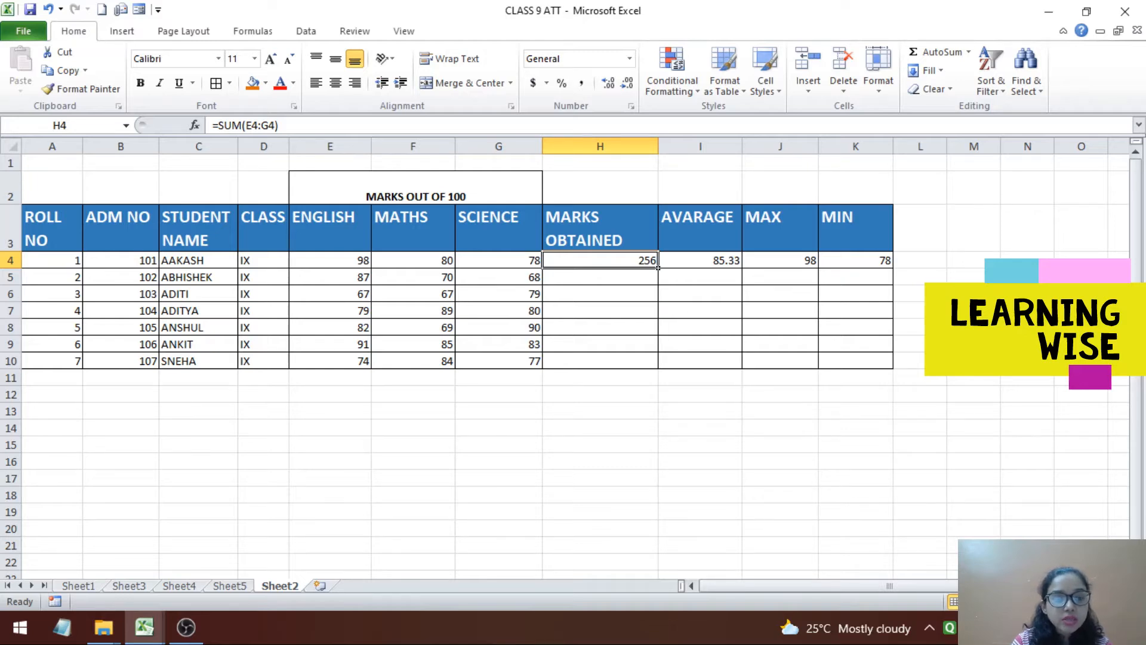
Step: Fill the total formula from H4 and the average formula from I4 down to row 10 for the remaining students
{"action": "left_click_drag", "start_coordinate": [185, 277], "coordinate": [542, 369]}
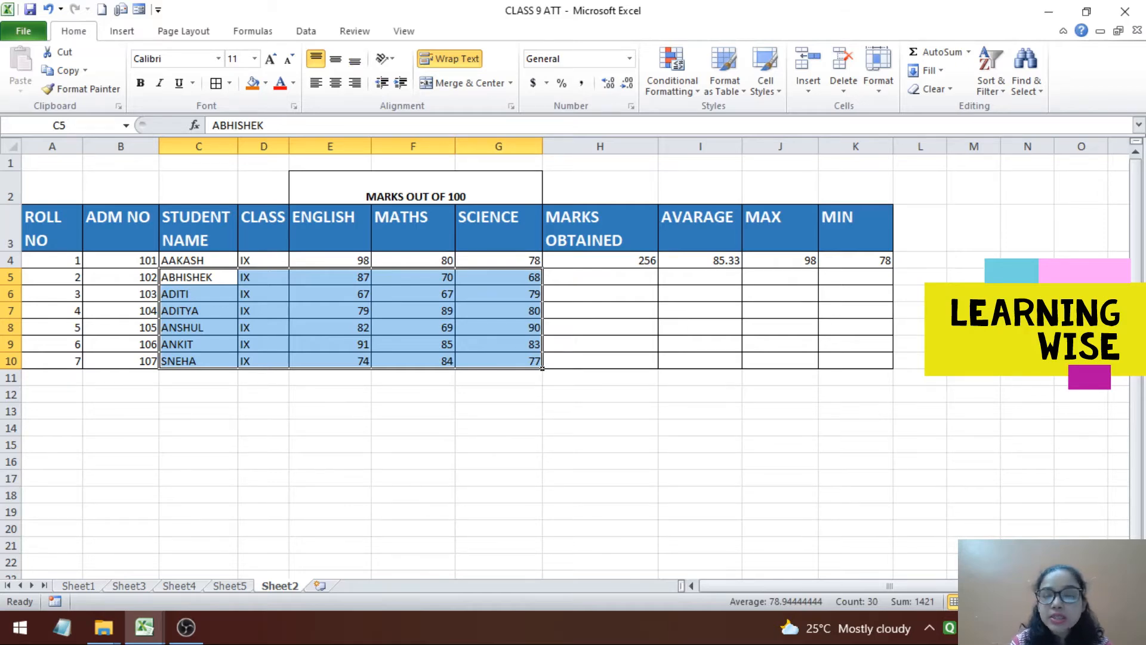
{"action": "left_click", "coordinate": [601, 461]}
{"action": "left_click", "coordinate": [654, 264]}
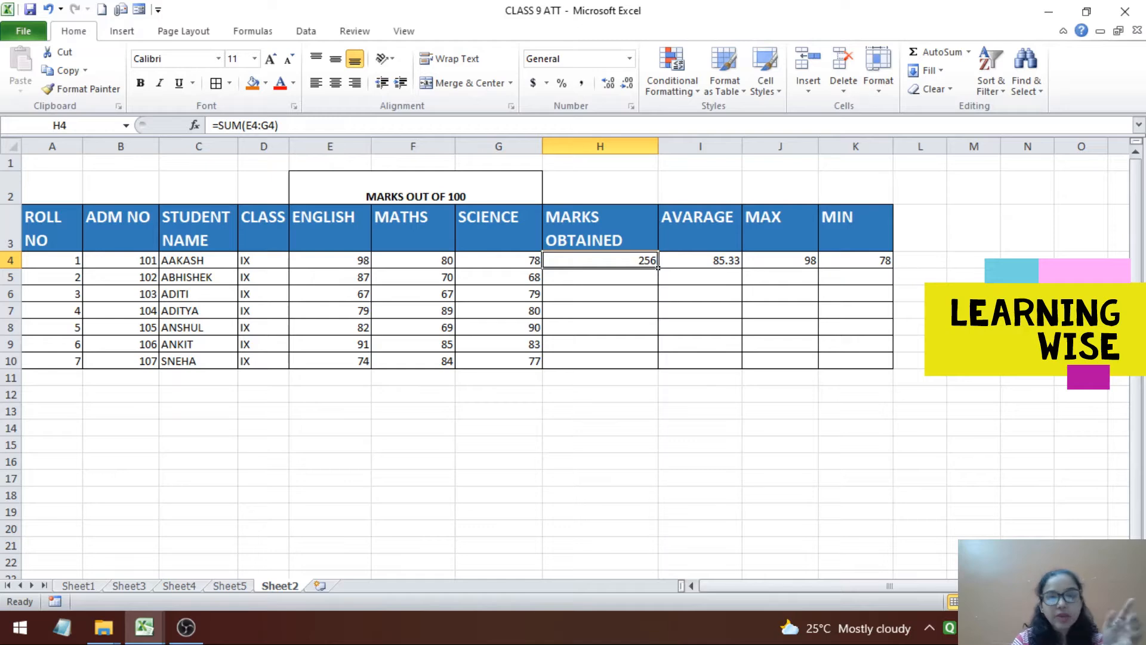
{"action": "left_click_drag", "start_coordinate": [657, 268], "coordinate": [658, 369]}
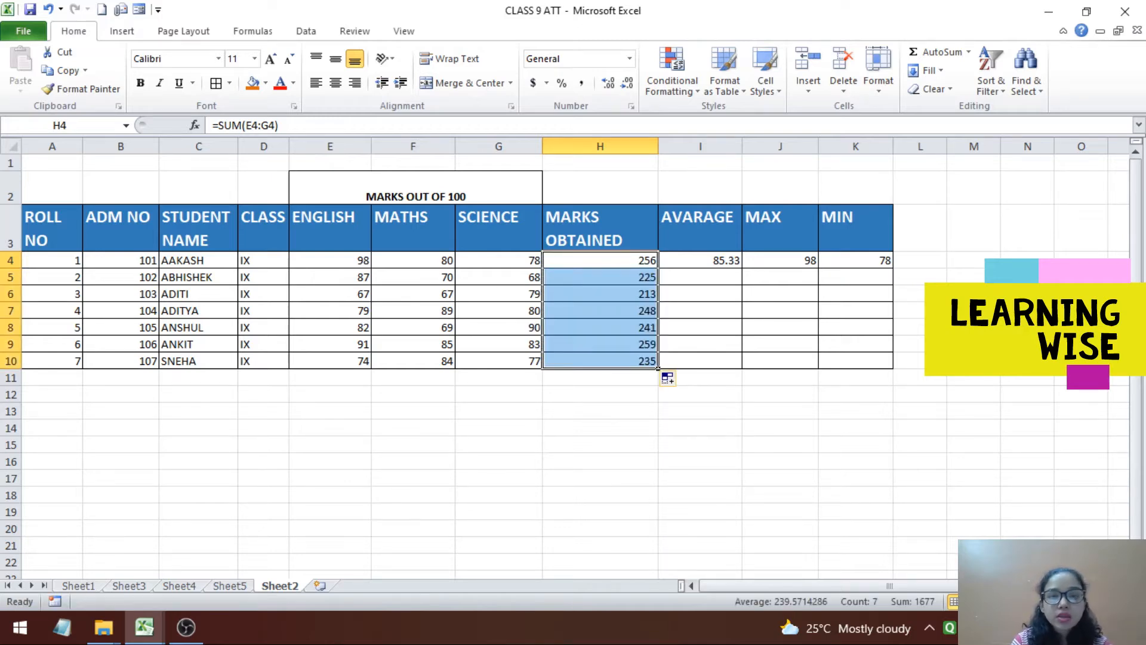
{"action": "left_click", "coordinate": [716, 260]}
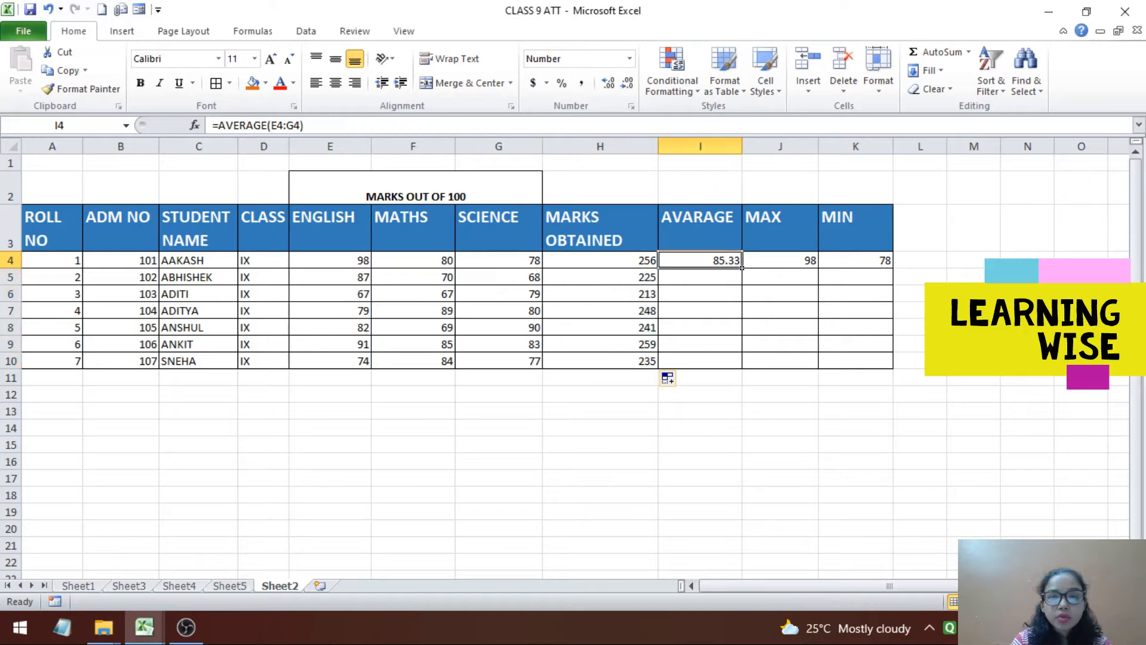
{"action": "left_click_drag", "start_coordinate": [742, 269], "coordinate": [742, 369]}
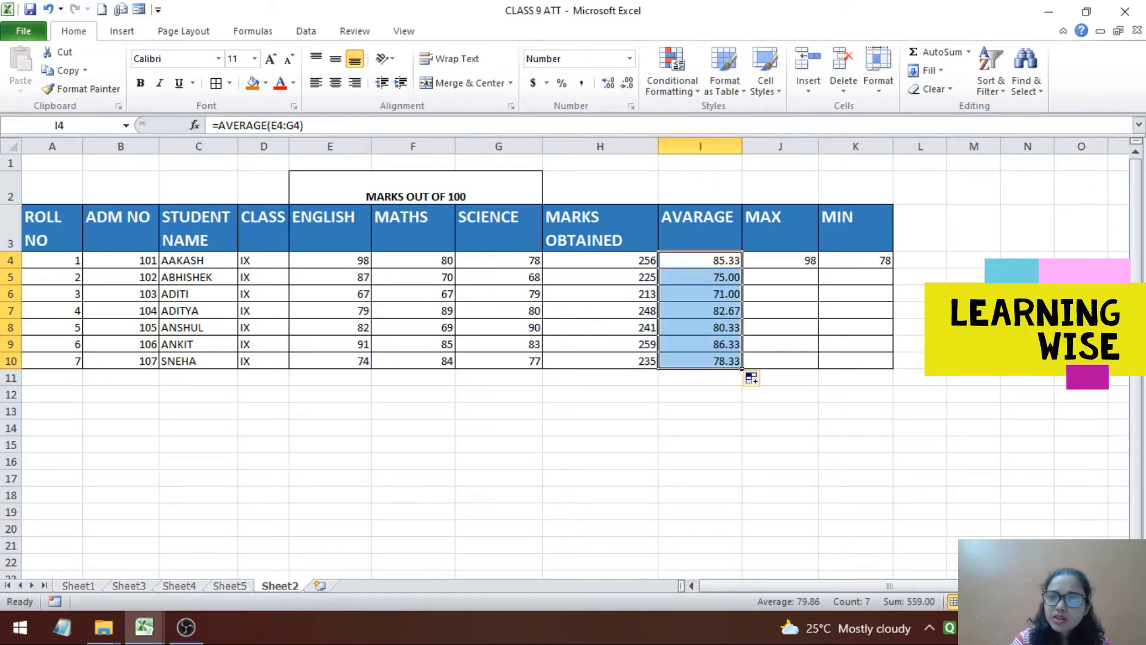
Step: Fill the total, average, maximum and minimum formulas in H4:K4 together down to row 10
{"action": "left_click_drag", "start_coordinate": [600, 260], "coordinate": [884, 263]}
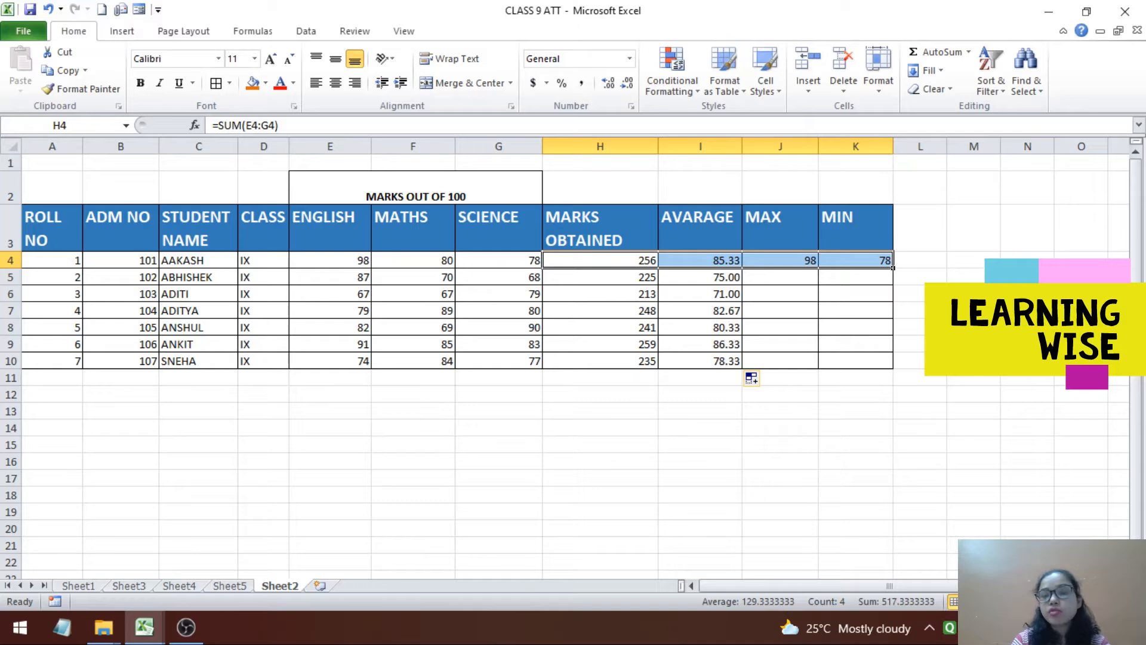
{"action": "left_click_drag", "start_coordinate": [893, 268], "coordinate": [894, 369]}
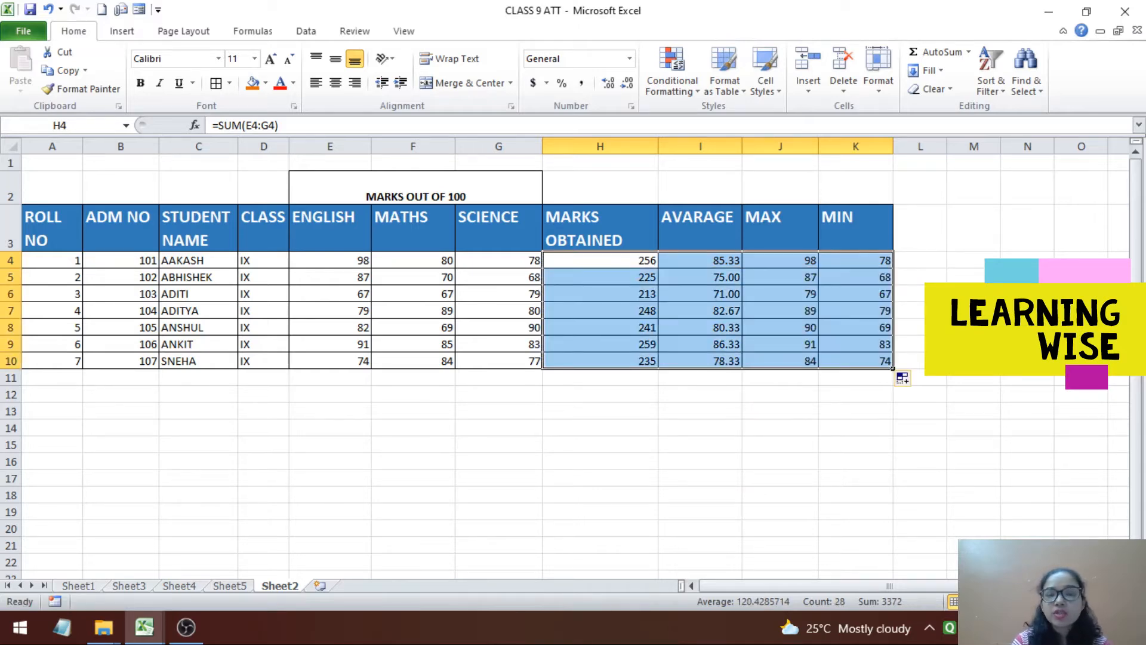
{"action": "left_click", "coordinate": [780, 428]}
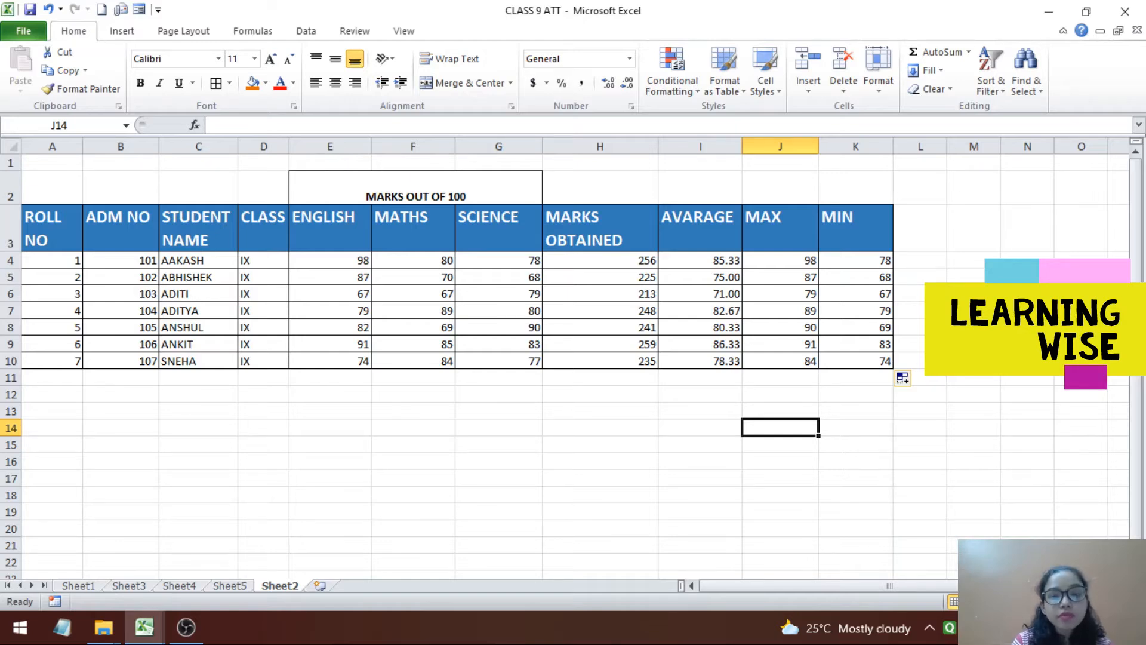
Step: Review the first student's total, average, maximum and minimum formulas in cells H4 to K4
{"action": "left_click", "coordinate": [655, 265]}
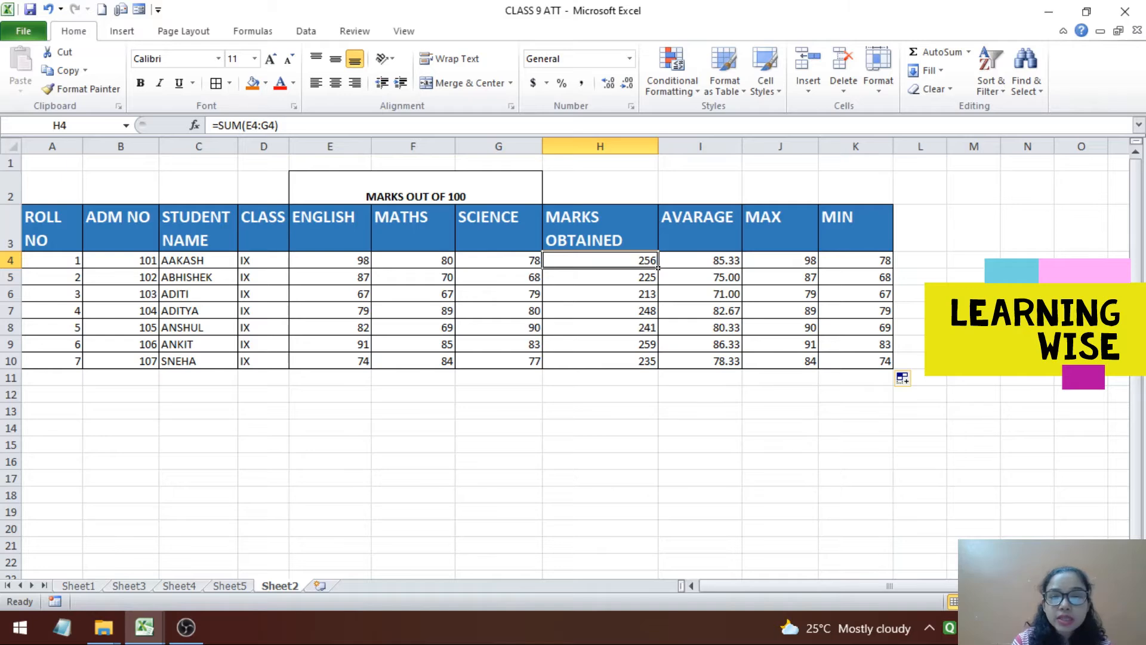
{"action": "left_click", "coordinate": [700, 261]}
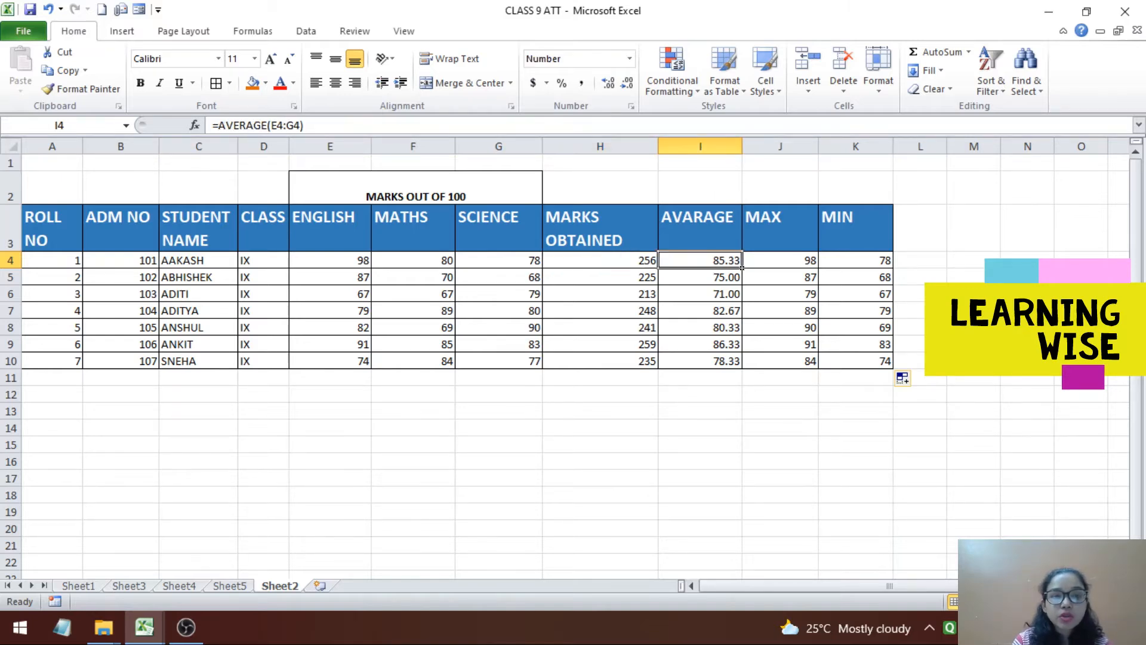
{"action": "left_click", "coordinate": [818, 267]}
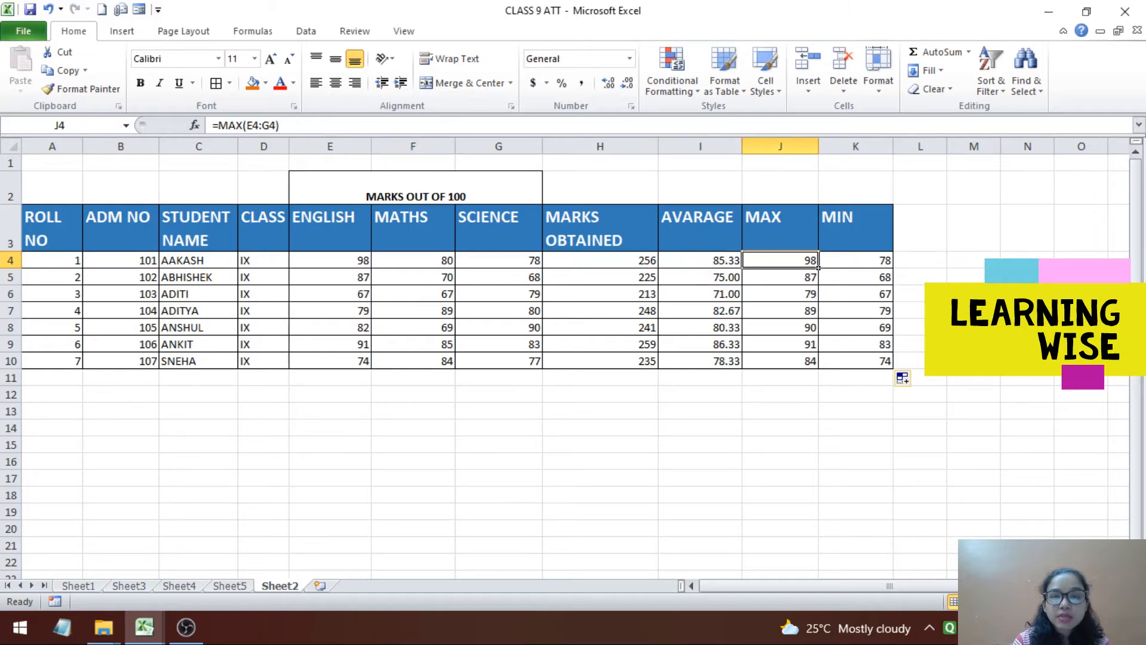
{"action": "left_click", "coordinate": [892, 266]}
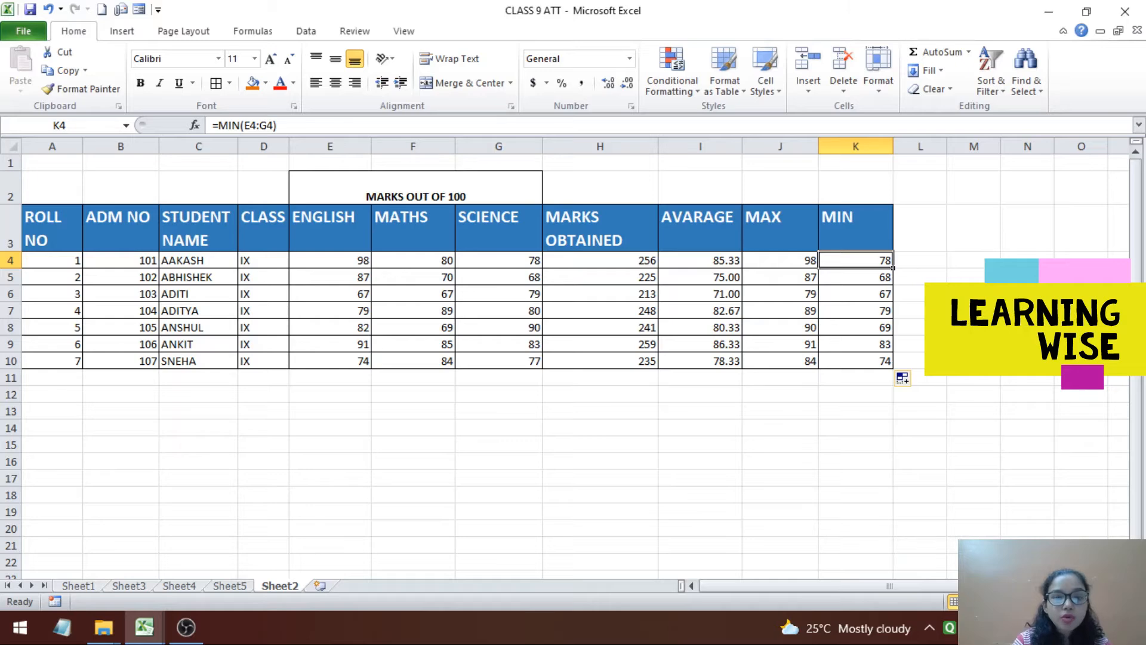
{"action": "left_click", "coordinate": [600, 411]}
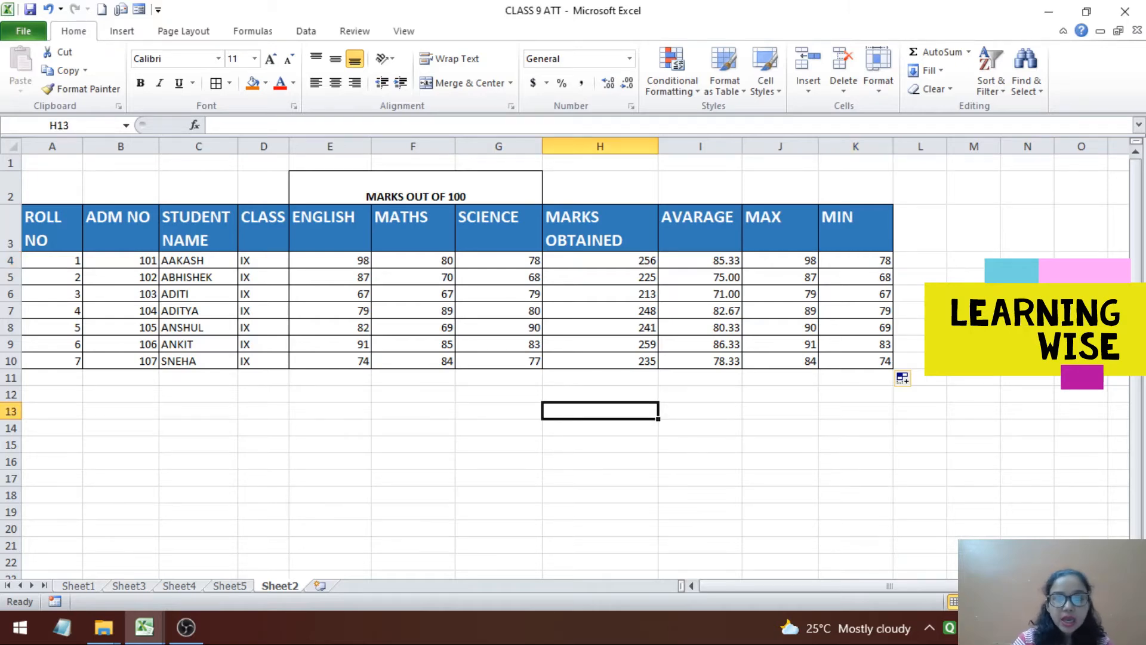
Step: Clear all the calculated results from the range H4:K10
{"action": "left_click_drag", "start_coordinate": [600, 260], "coordinate": [856, 361]}
{"action": "key", "text": "Delete"}
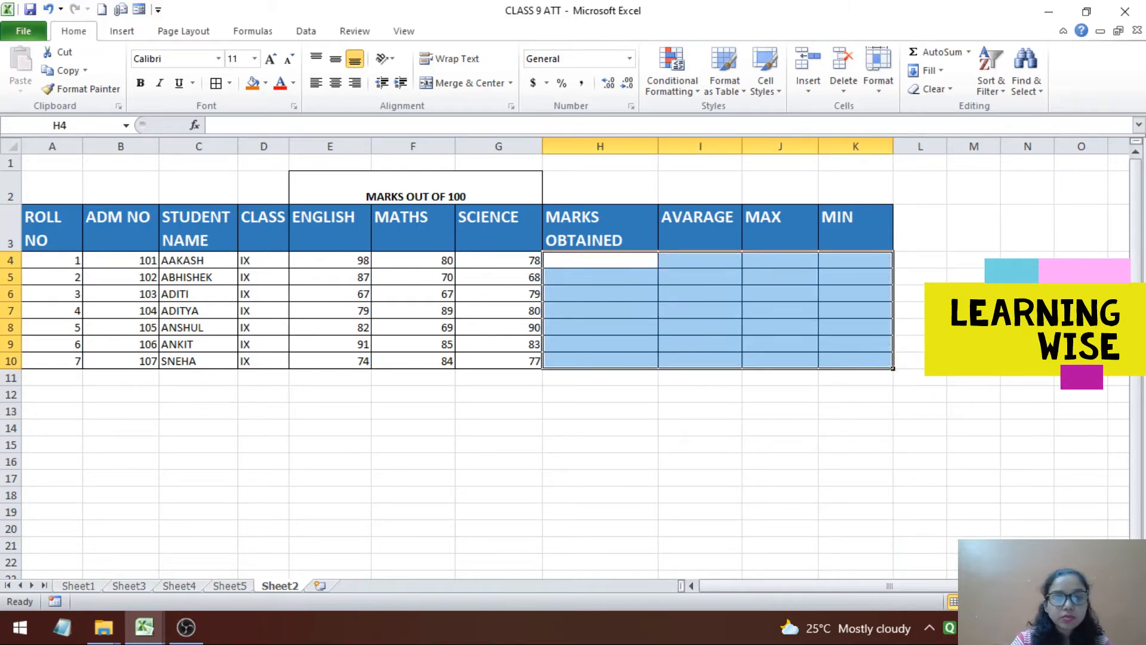
{"action": "left_click", "coordinate": [856, 394]}
Step: Total the first student's marks in cell H4 with the addition formula =(E4+F4+G4)
{"action": "left_click", "coordinate": [655, 266]}
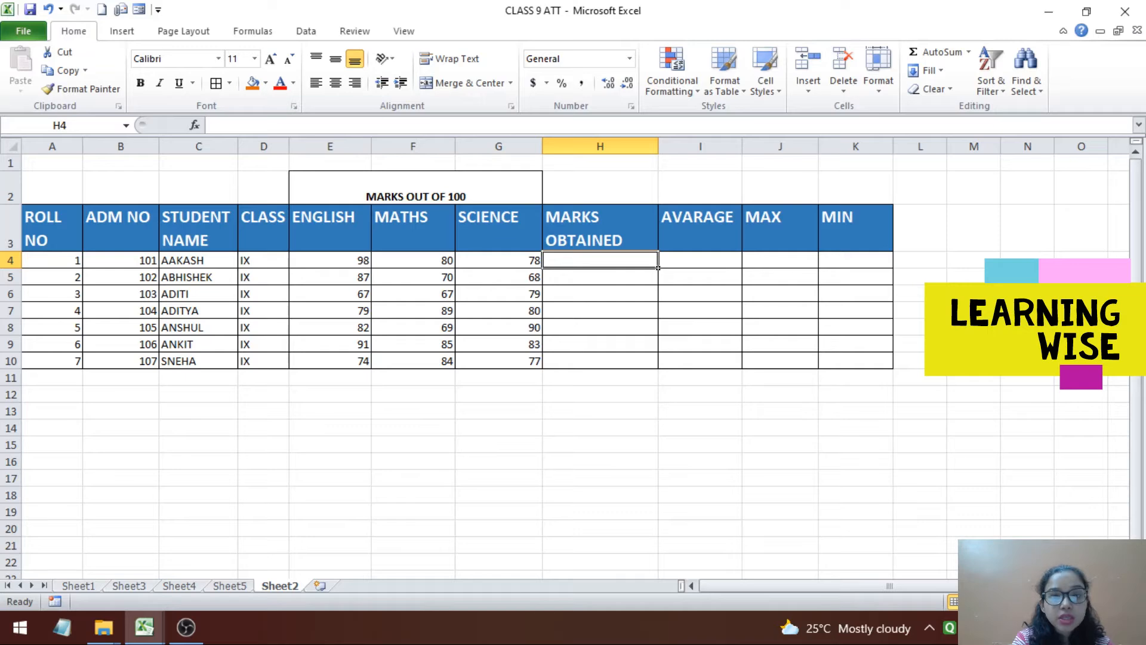
{"action": "type", "text": "="}
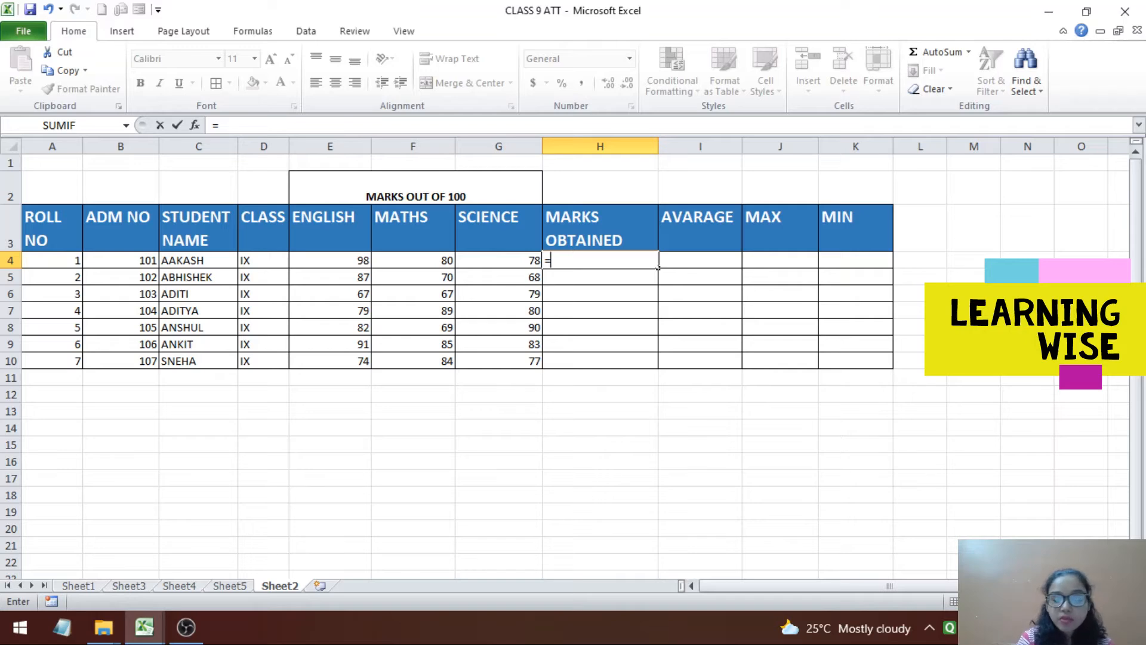
{"action": "type", "text": "("}
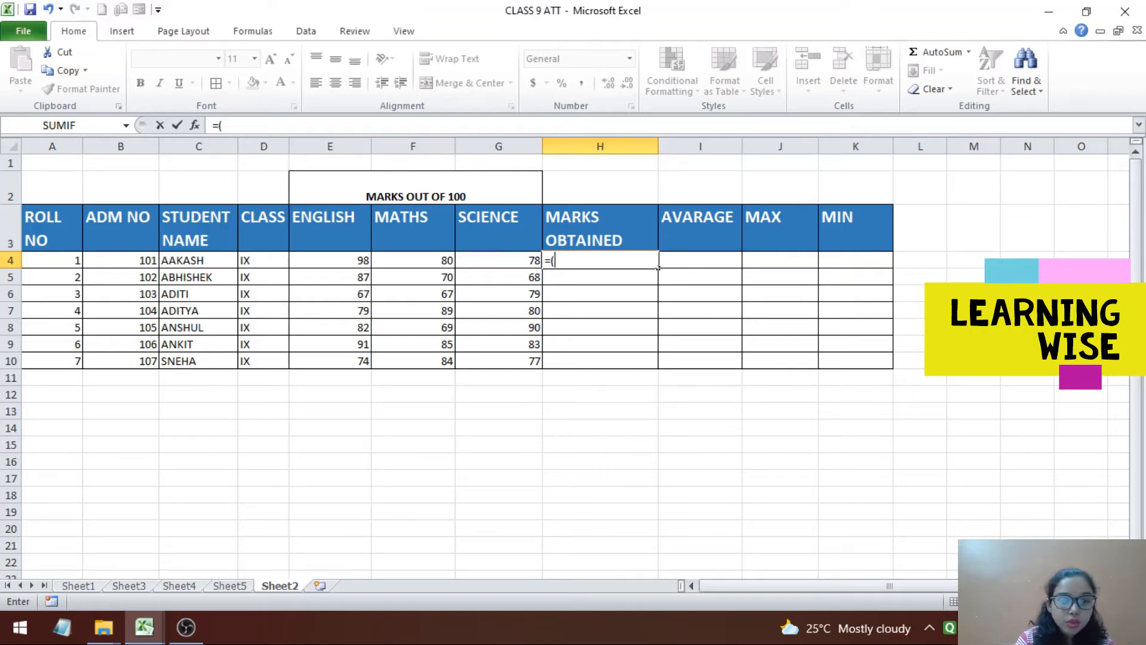
{"action": "left_click", "coordinate": [292, 261]}
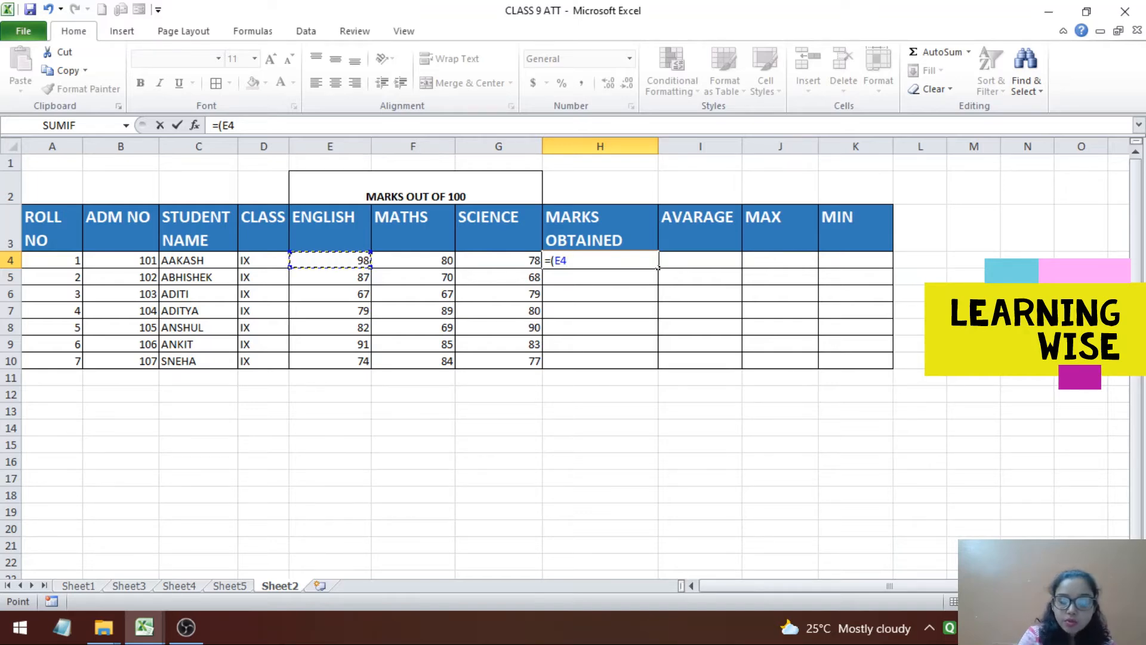
{"action": "type", "text": "+"}
{"action": "left_click", "coordinate": [413, 260]}
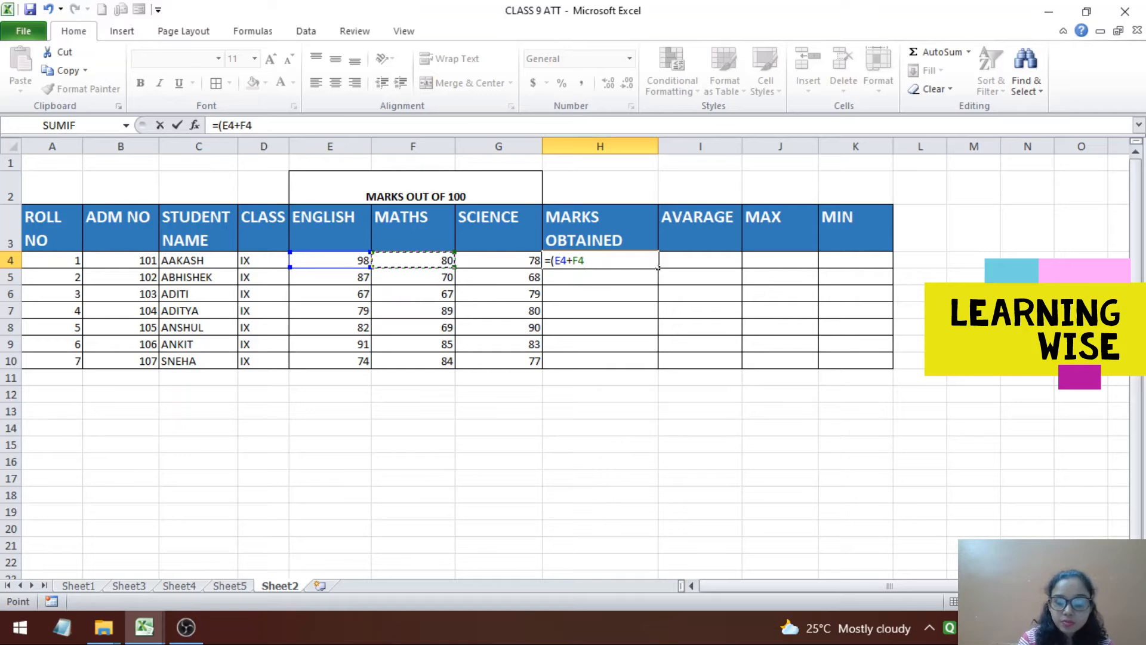
{"action": "type", "text": "+"}
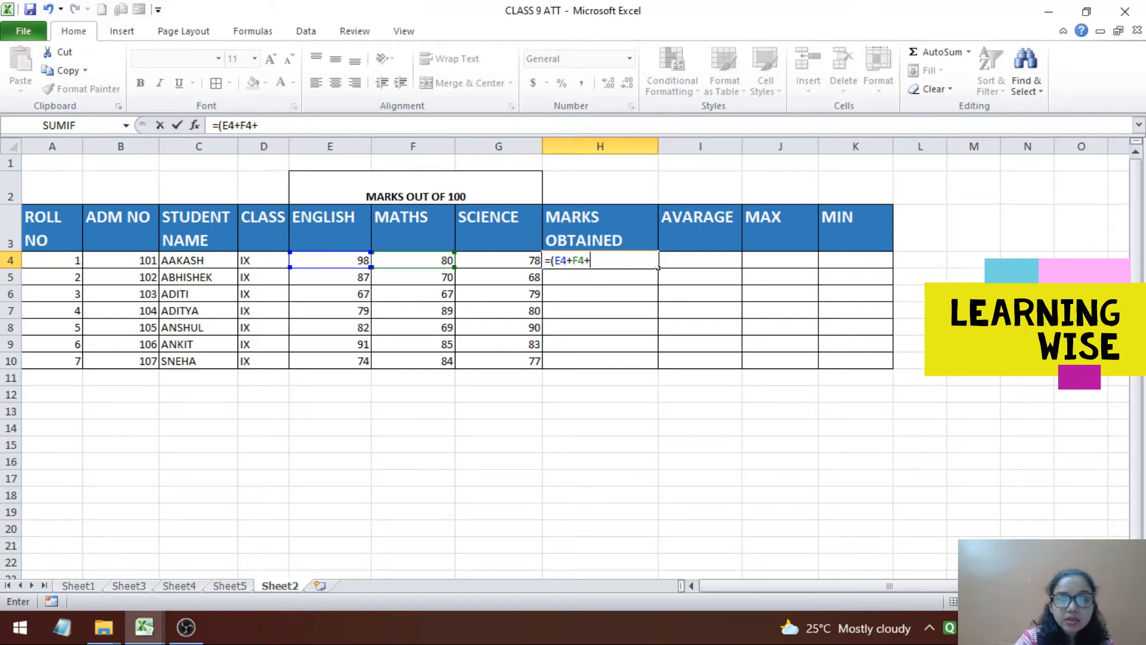
{"action": "left_click", "coordinate": [499, 260]}
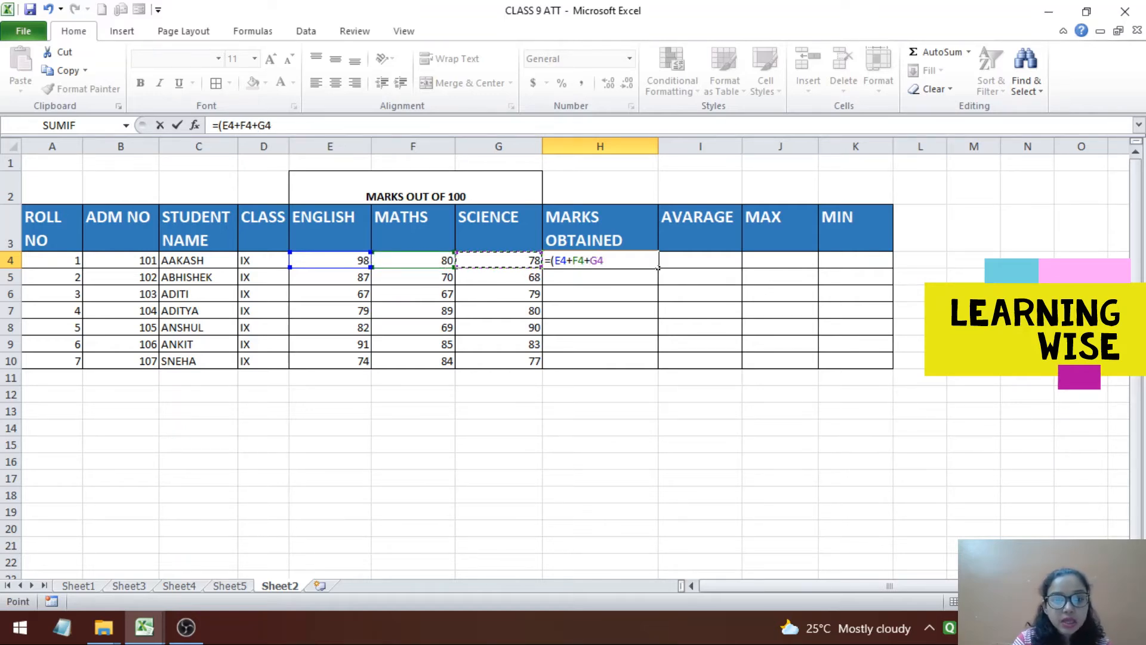
{"action": "type", "text": ")"}
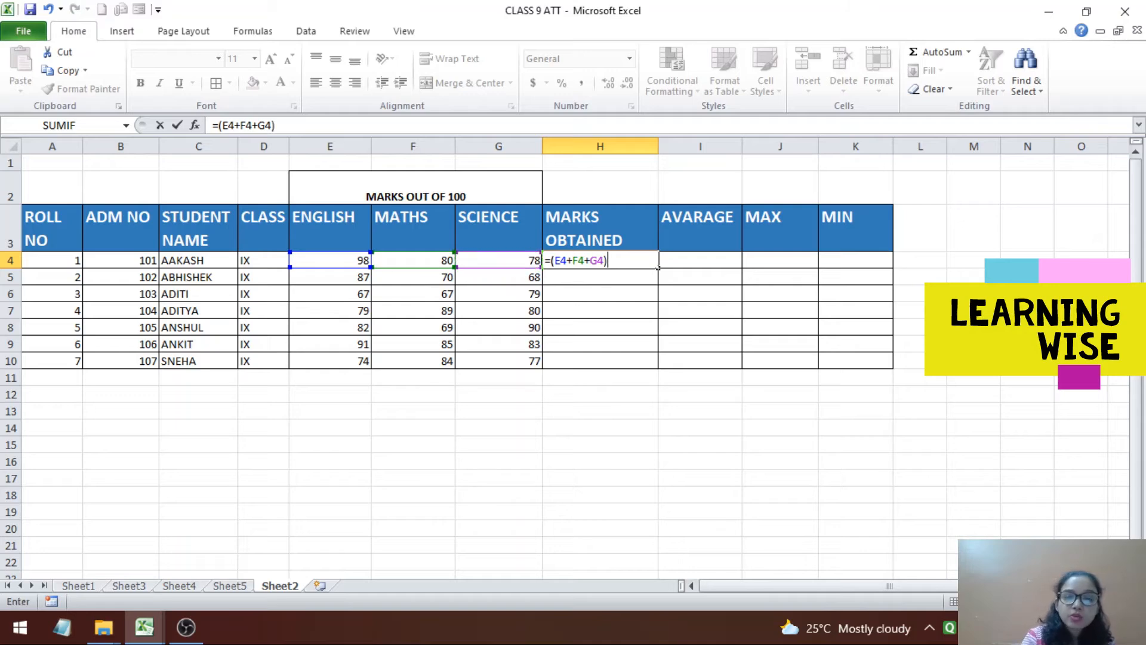
{"action": "key", "text": "Return"}
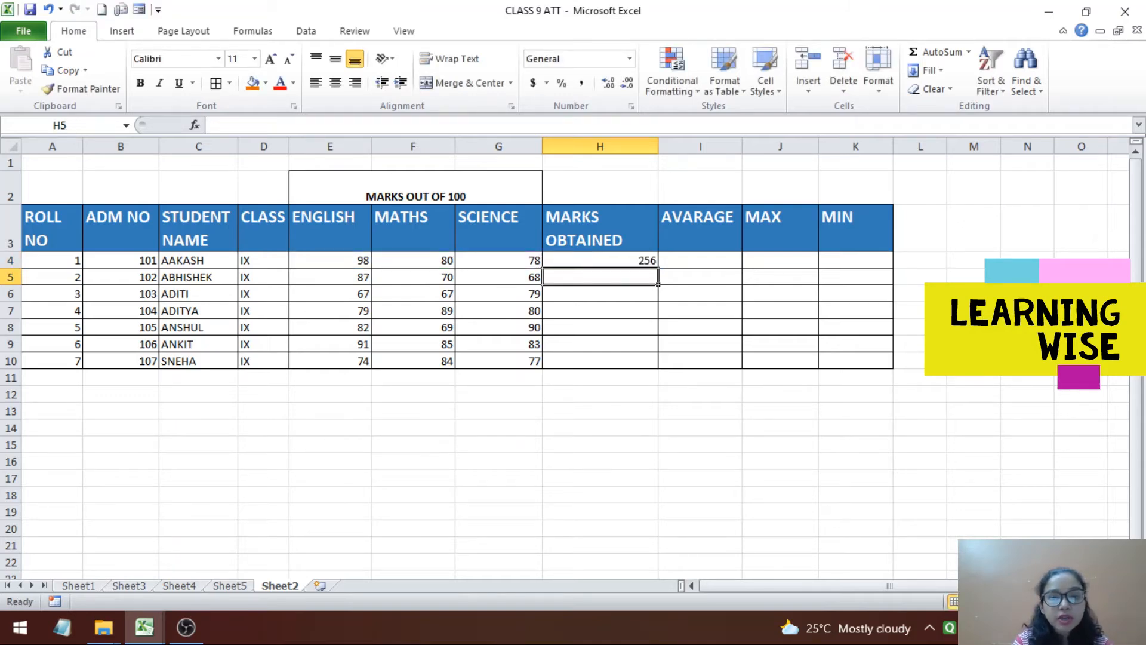
Step: Begin a SUM formula in cell H5 over the second student's marks range E5:G5
{"action": "left_click", "coordinate": [600, 260]}
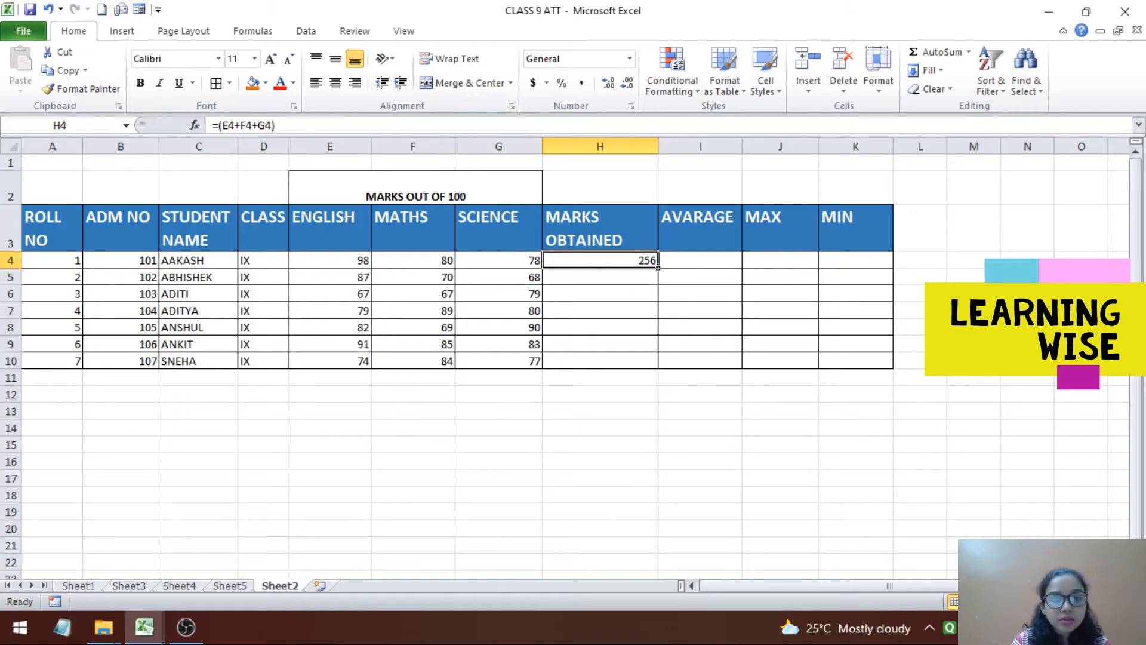
{"action": "key", "text": "Down"}
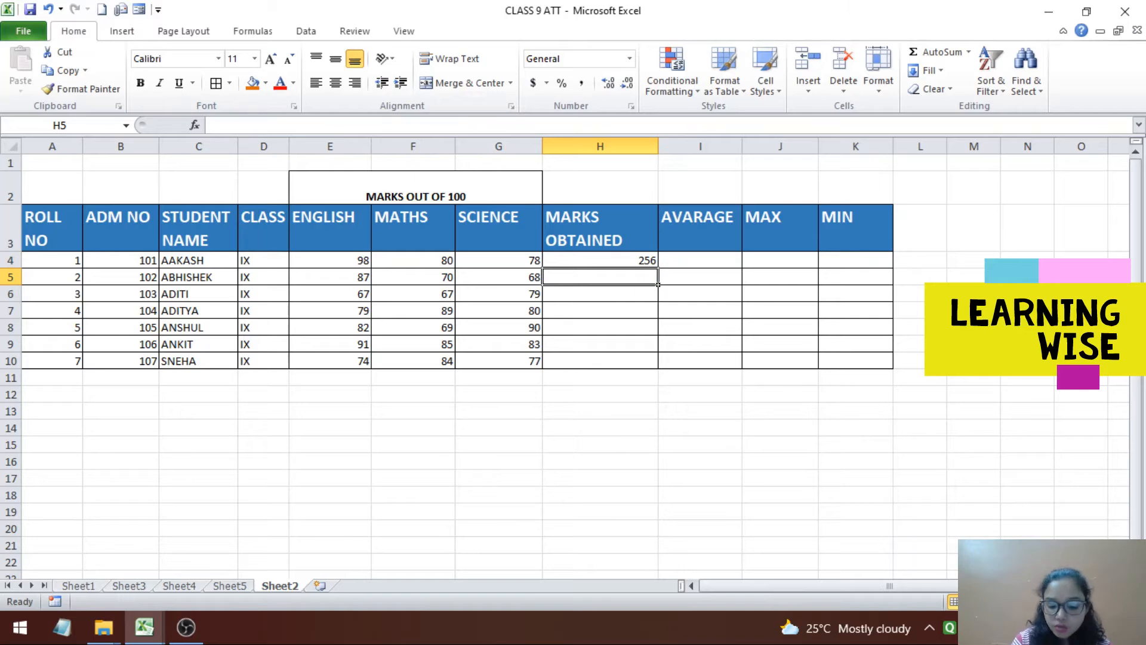
{"action": "type", "text": "="}
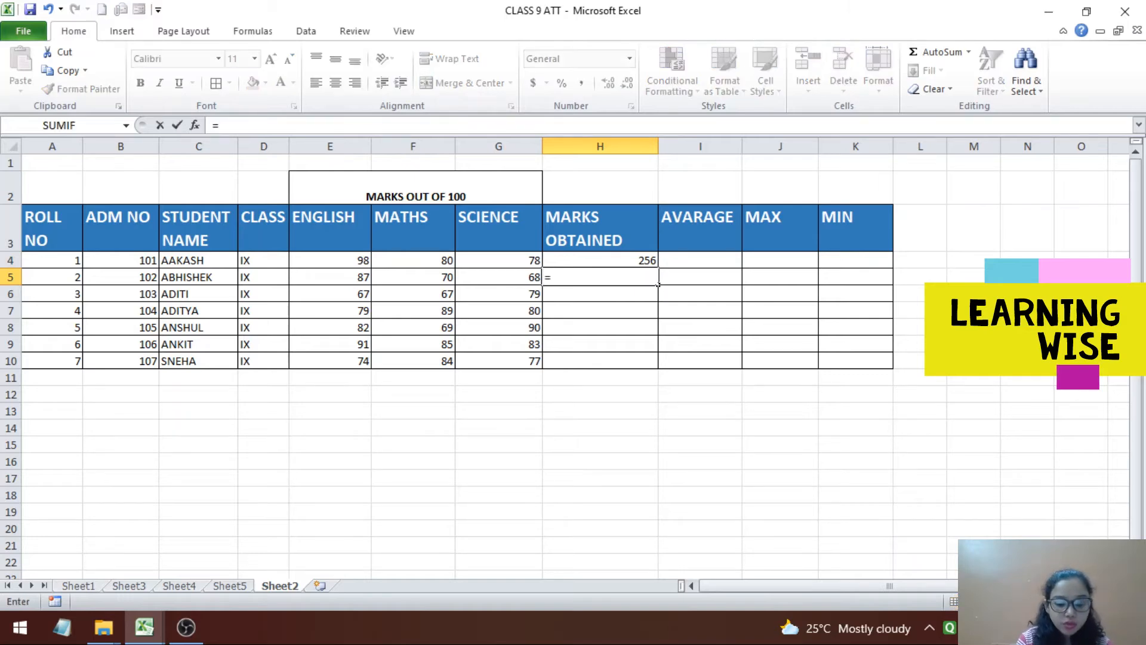
{"action": "type", "text": "SUM("}
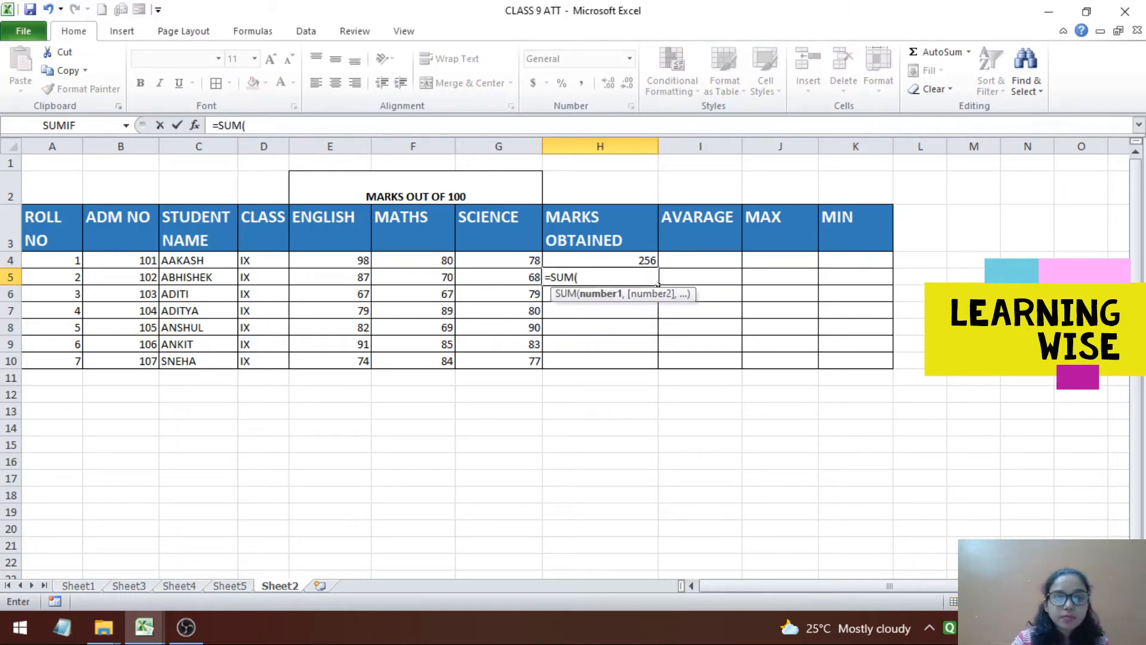
{"action": "key", "text": "Left"}
{"action": "key", "text": "Left"}
{"action": "key", "text": "Left"}
{"action": "key", "text": "shift+Right"}
{"action": "key", "text": "shift+Right"}
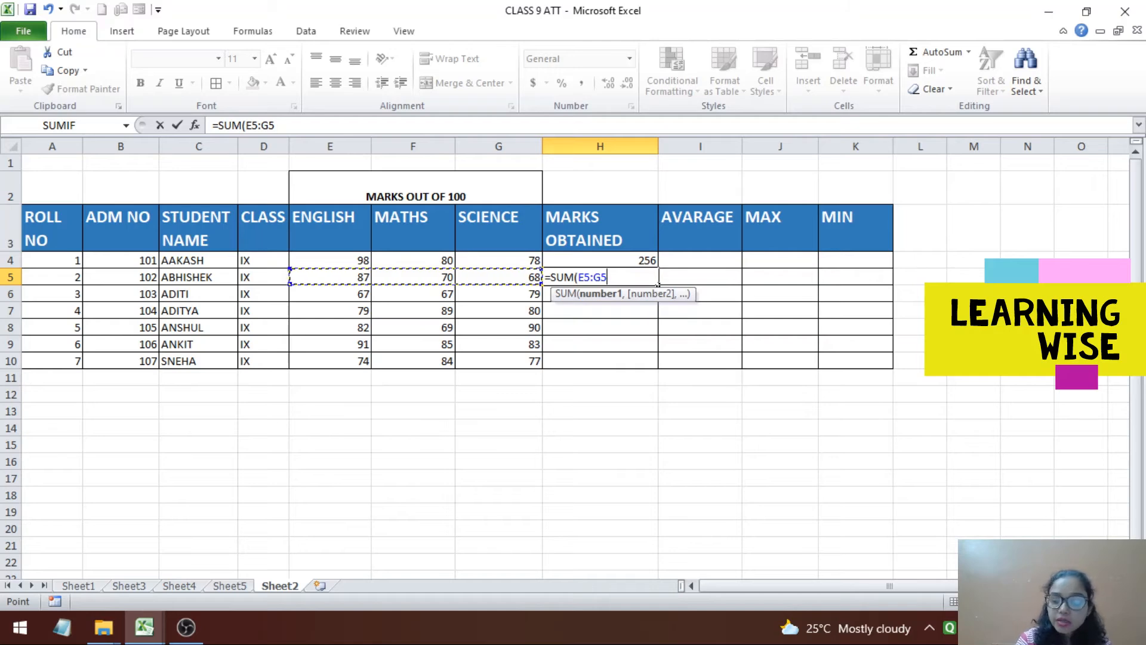
Step: Replace the range with separate cell arguments and complete the H5 formula as =SUM(E5,F5,G5)
{"action": "key", "text": "BackSpace"}
{"action": "key", "text": "BackSpace"}
{"action": "key", "text": "BackSpace"}
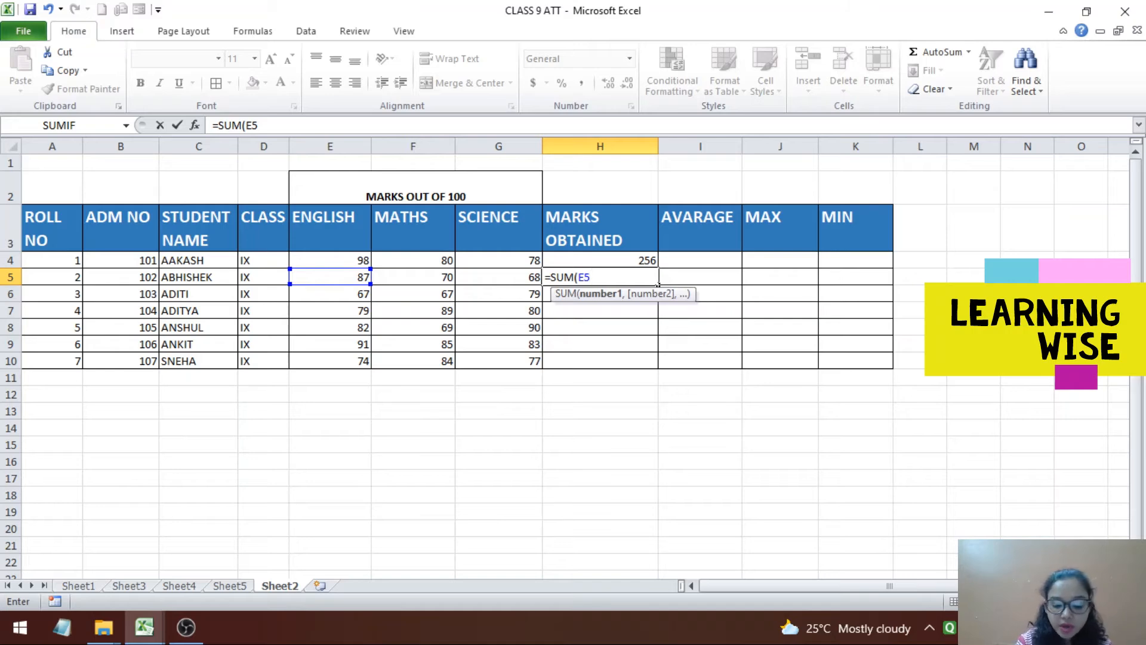
{"action": "type", "text": ","}
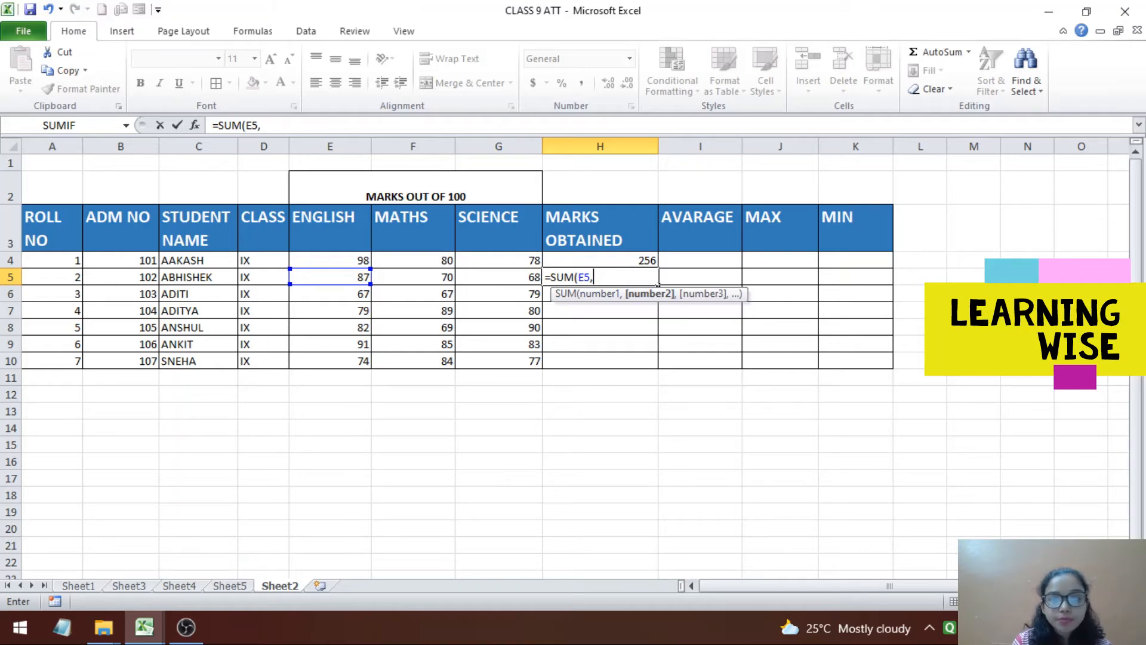
{"action": "key", "text": "Left"}
{"action": "key", "text": "Left"}
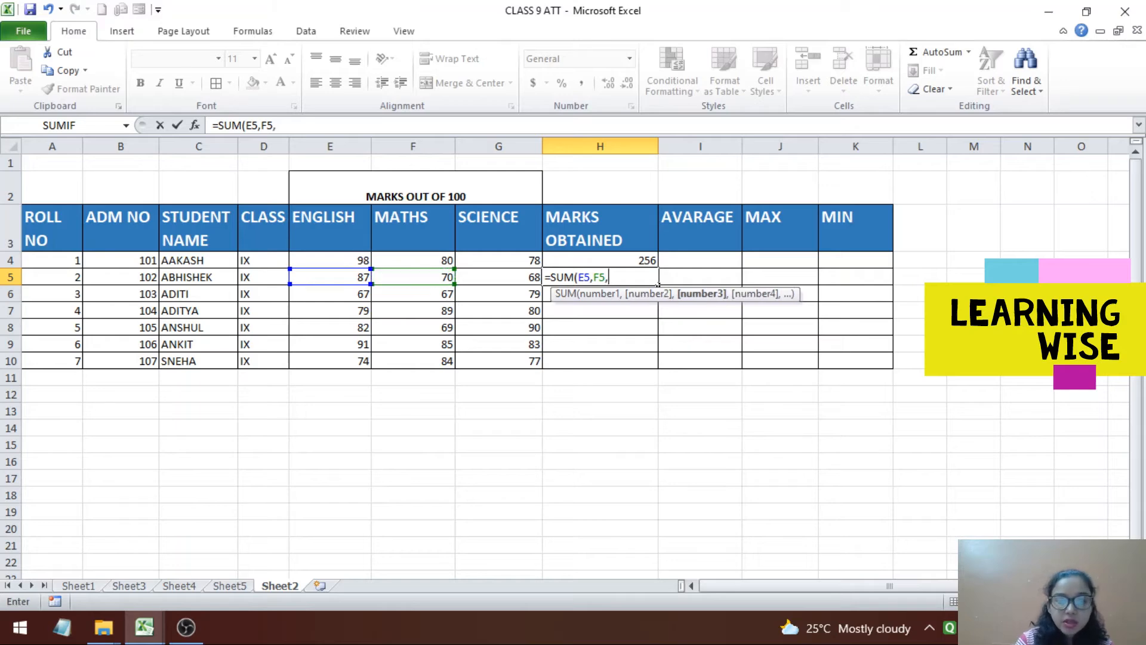
{"action": "type", "text": ","}
{"action": "key", "text": "Left"}
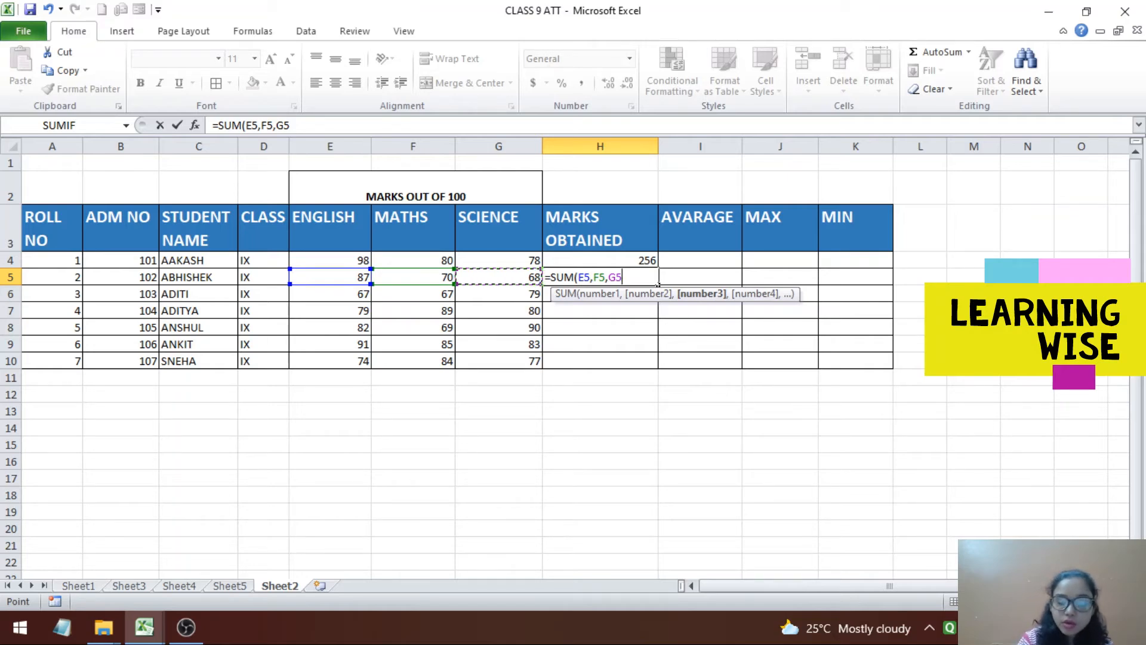
{"action": "type", "text": ")"}
{"action": "key", "text": "Return"}
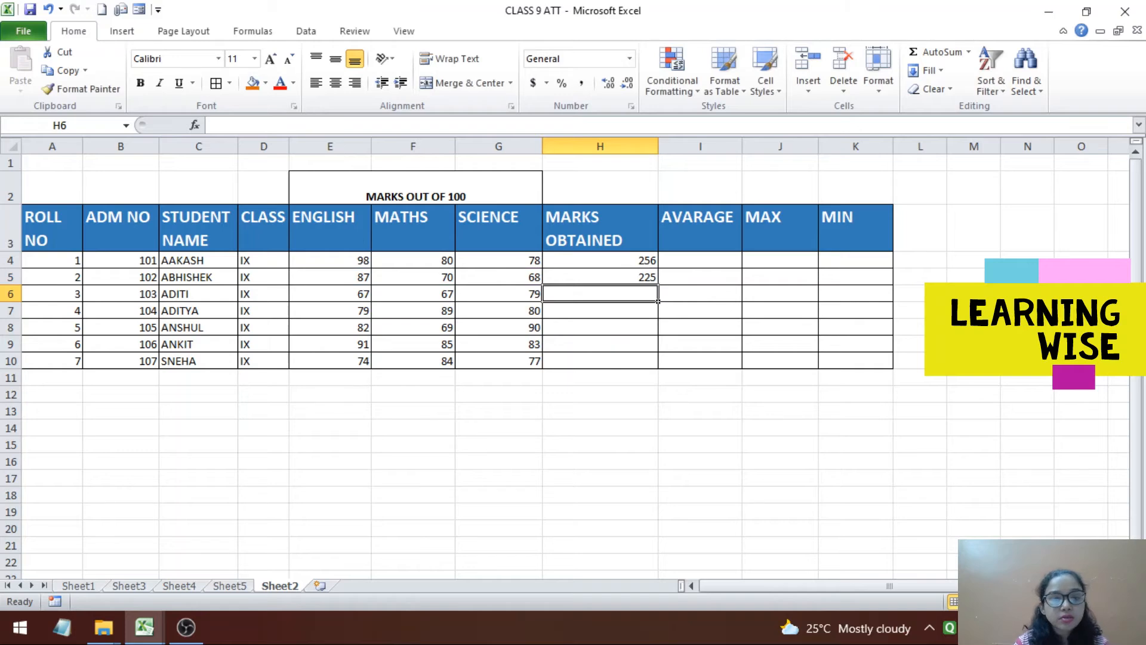
Step: Total the third student's marks in cell H6 with =SUM(E6:G6) and fill the formula down to H10
{"action": "type", "text": "=SUM("}
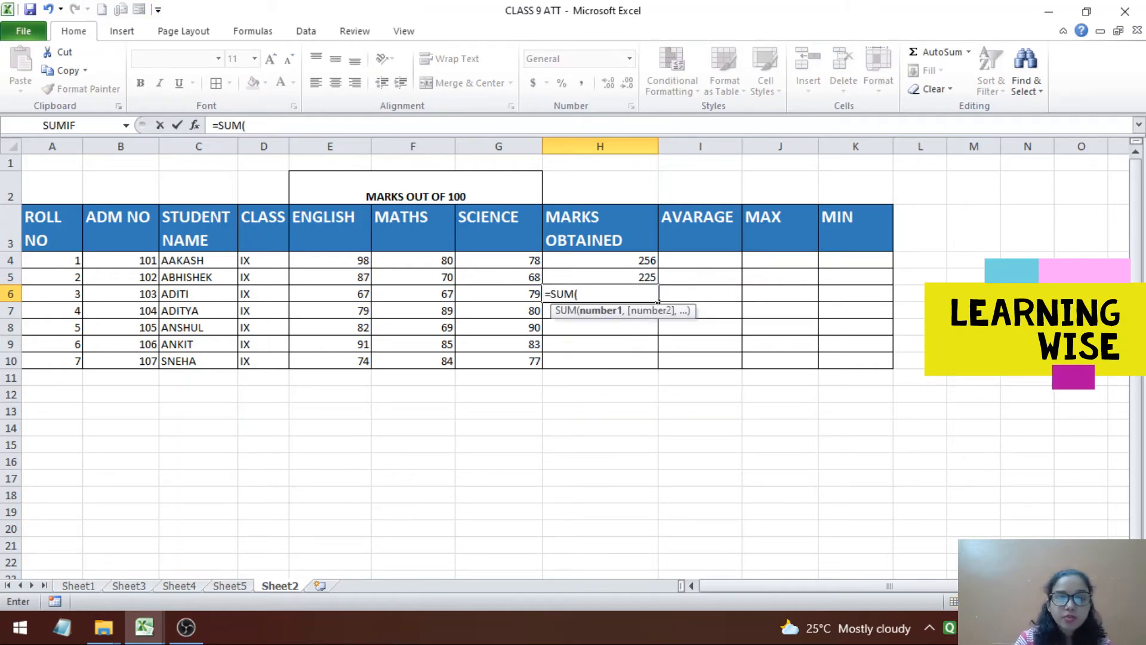
{"action": "left_click_drag", "start_coordinate": [314, 294], "coordinate": [535, 296]}
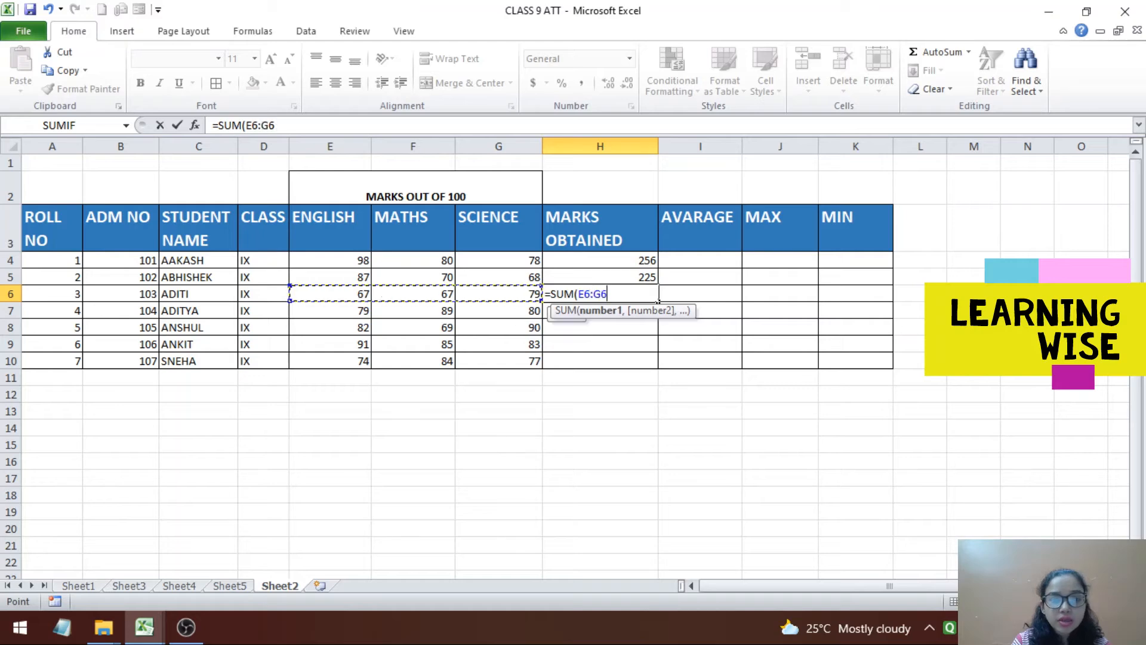
{"action": "type", "text": ")"}
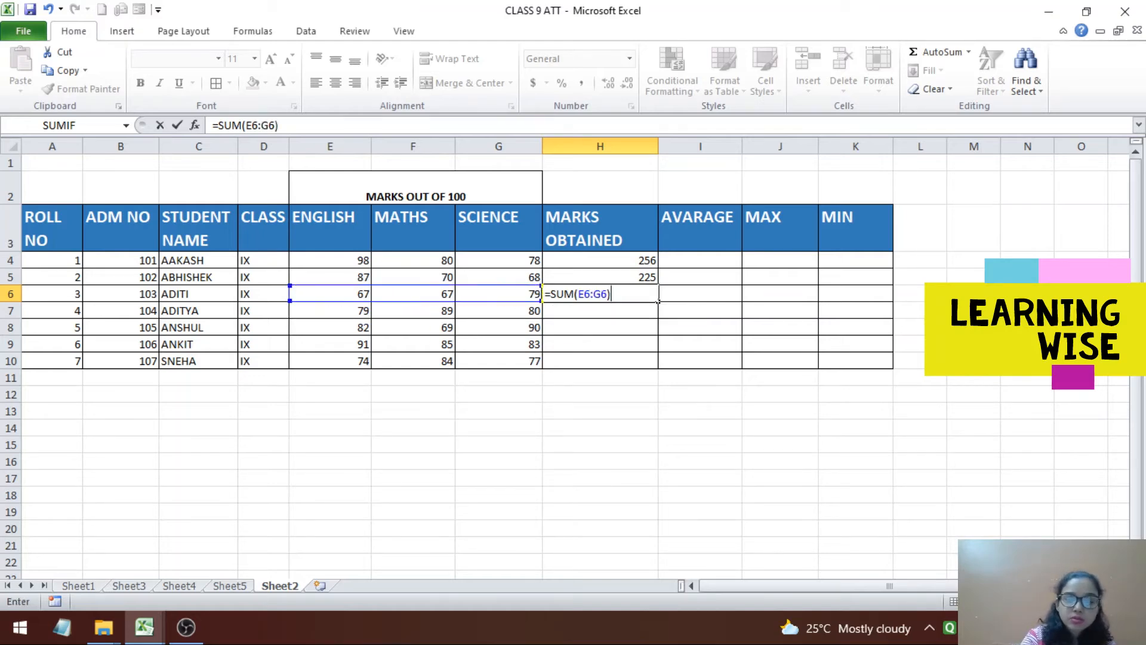
{"action": "key", "text": "Return"}
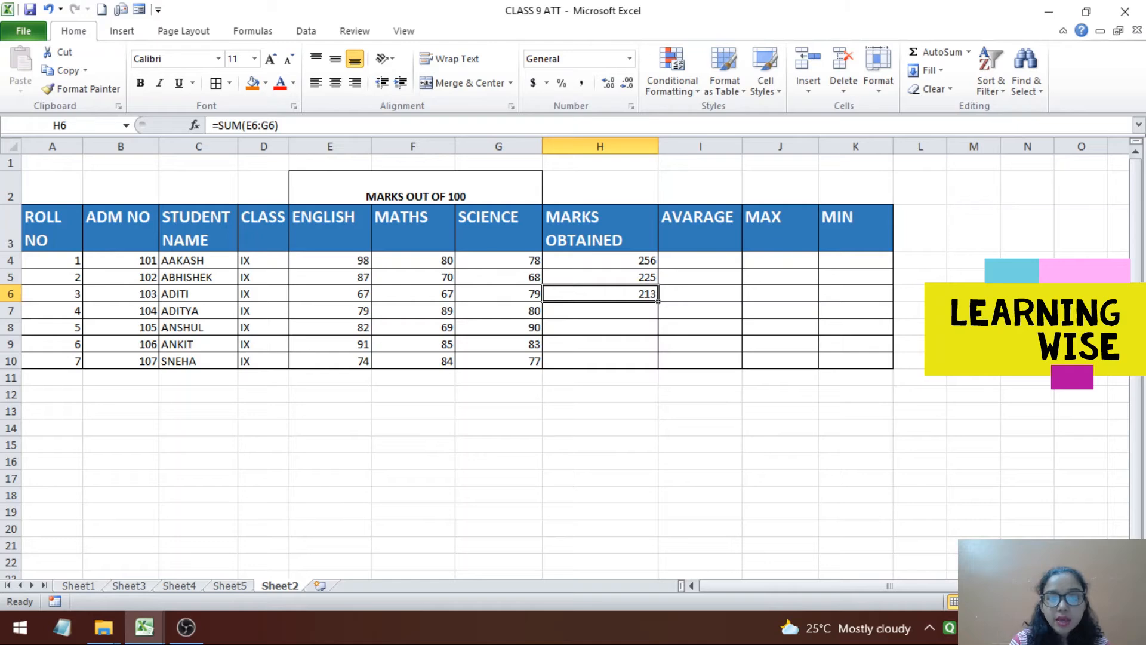
{"action": "left_click_drag", "start_coordinate": [658, 302], "coordinate": [658, 369]}
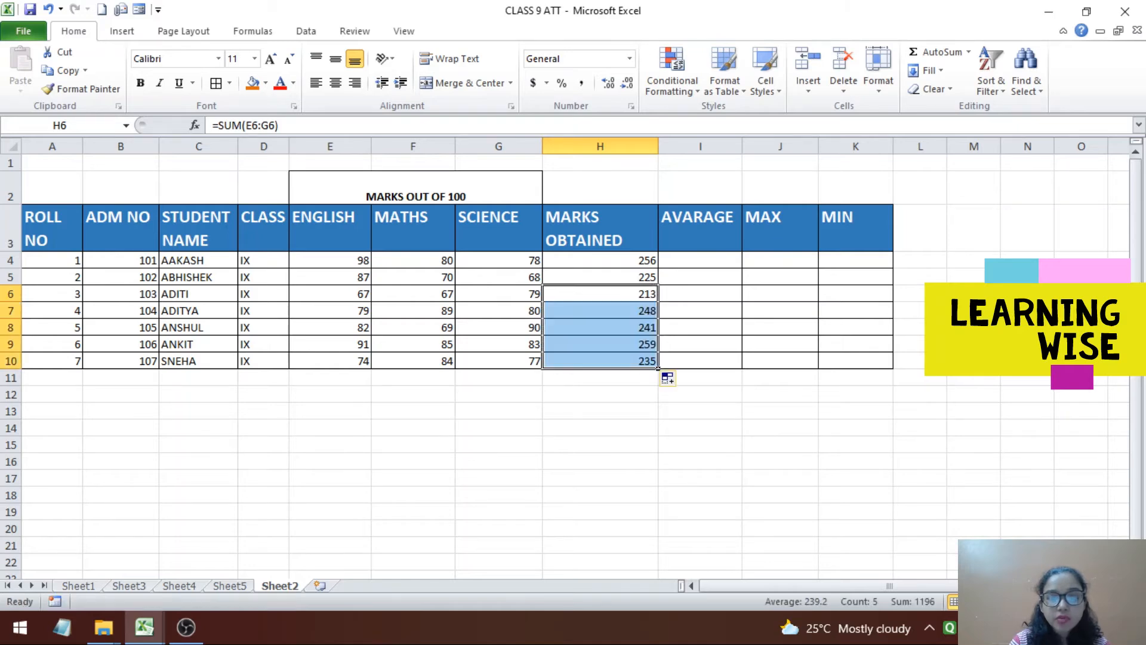
{"action": "left_click", "coordinate": [780, 410]}
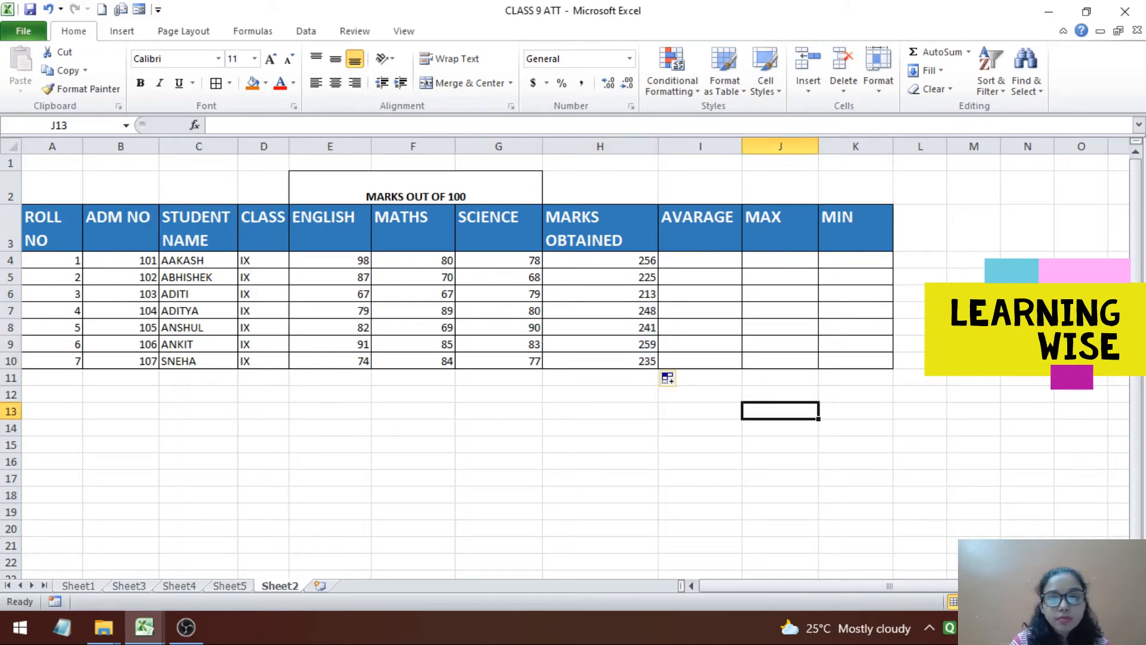
{"action": "left_click", "coordinate": [700, 260]}
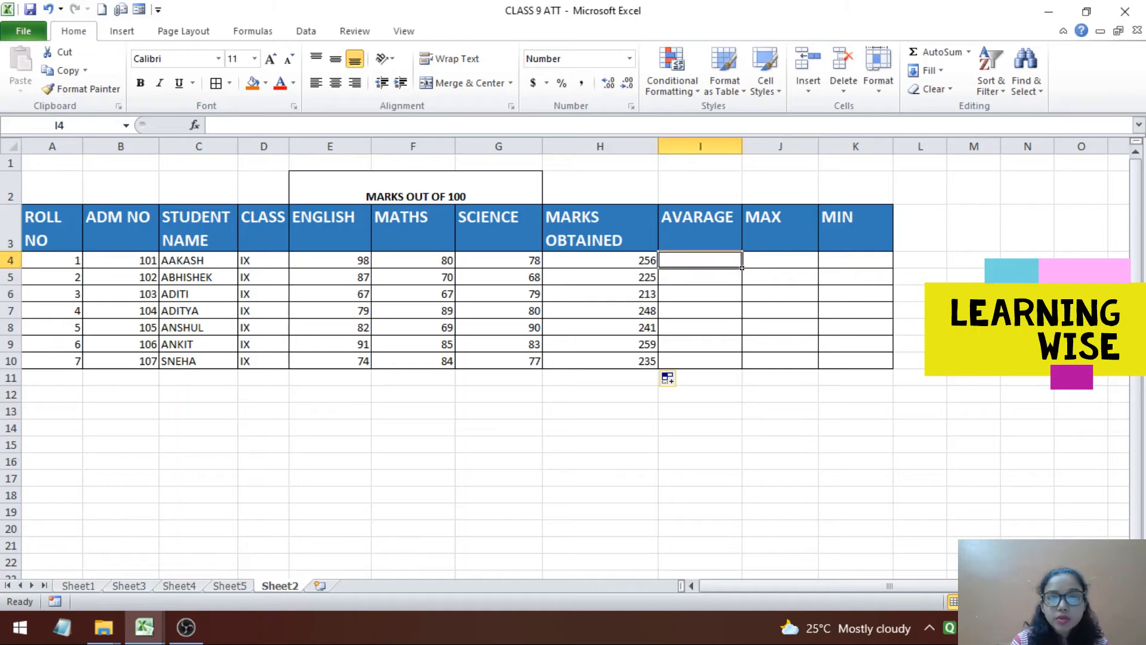
{"action": "type", "text": "="}
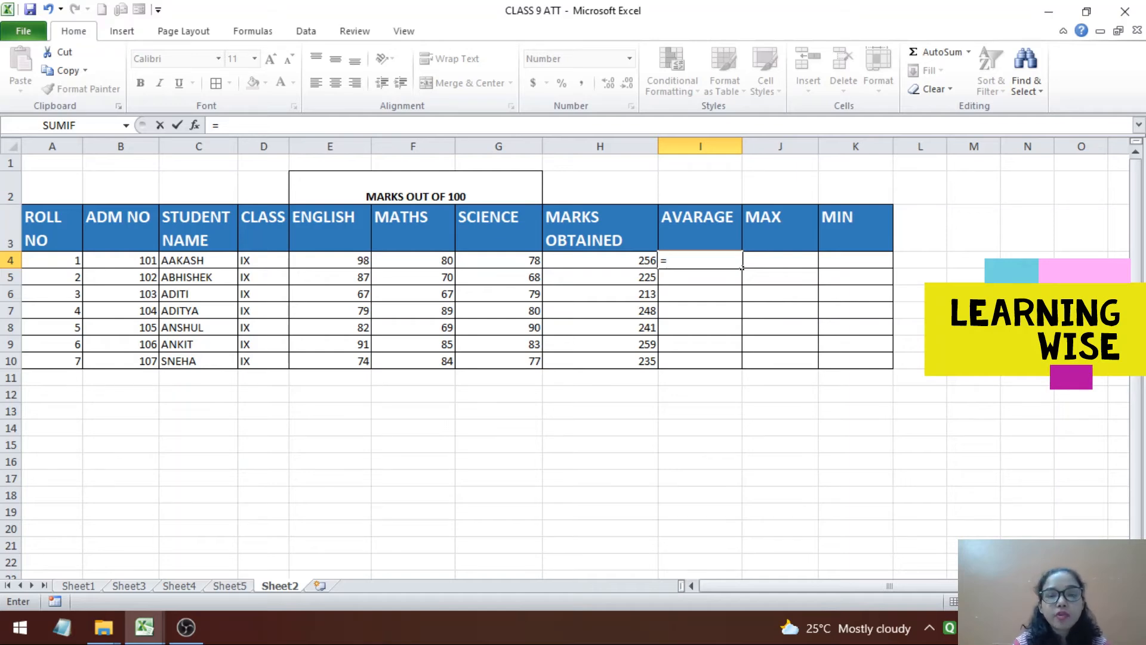
{"action": "key", "text": "Escape"}
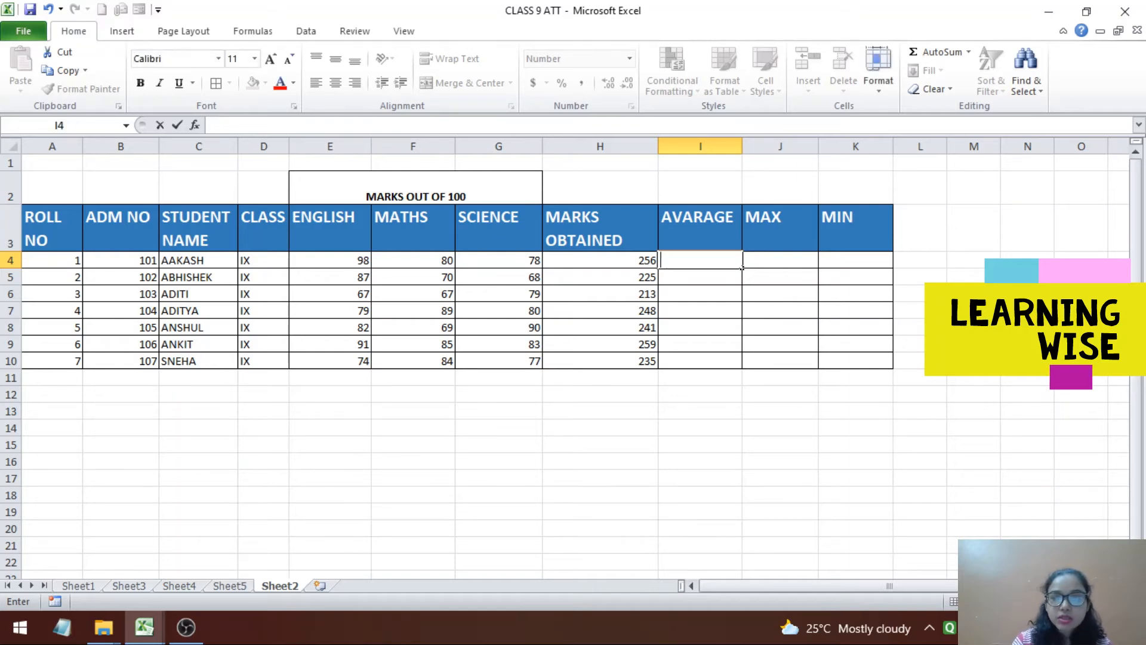
Step: Correct the spelling of the column heading in cell I3 to AVERAGE
{"action": "left_click", "coordinate": [739, 249]}
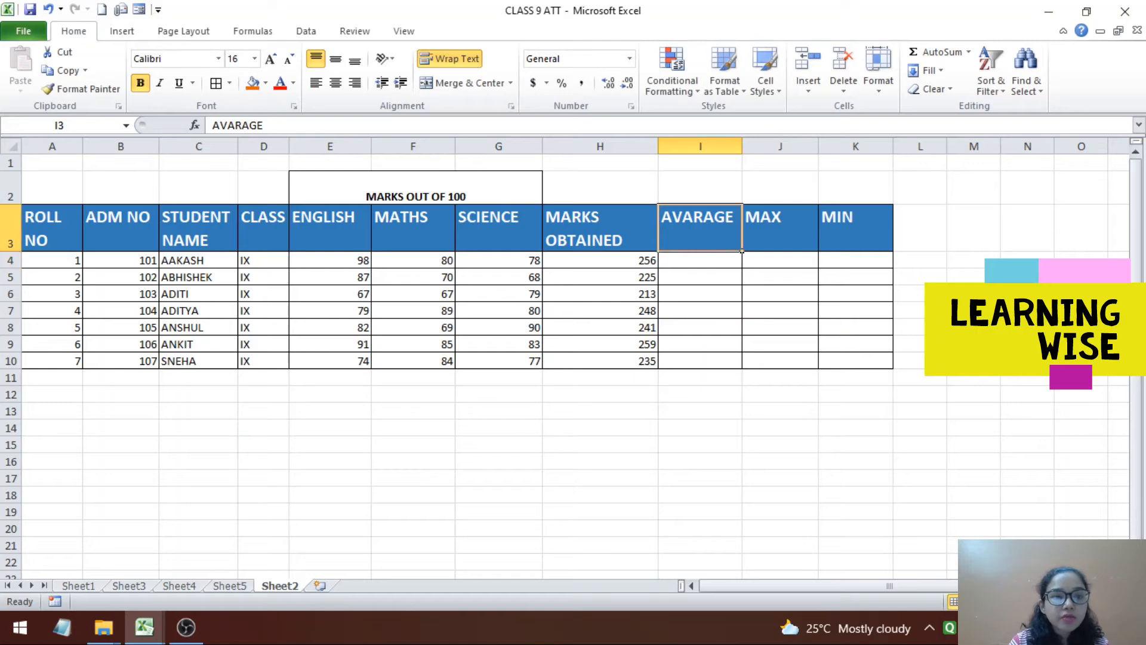
{"action": "left_click_drag", "start_coordinate": [226, 126], "coordinate": [236, 126]}
{"action": "type", "text": "E"}
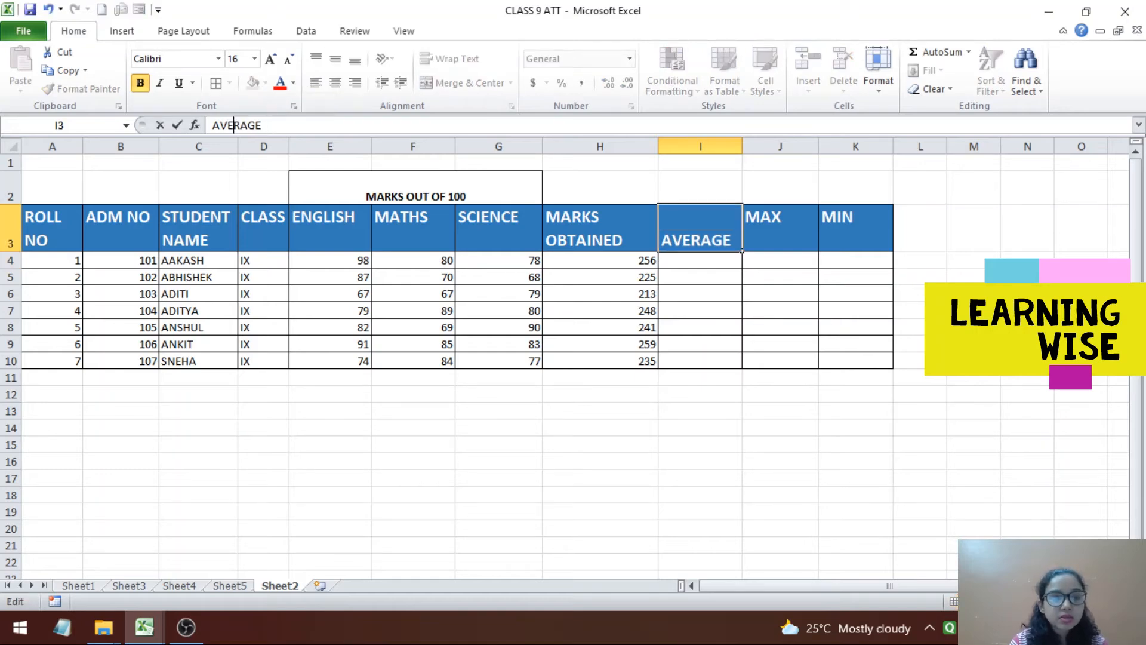
{"action": "key", "text": "Return"}
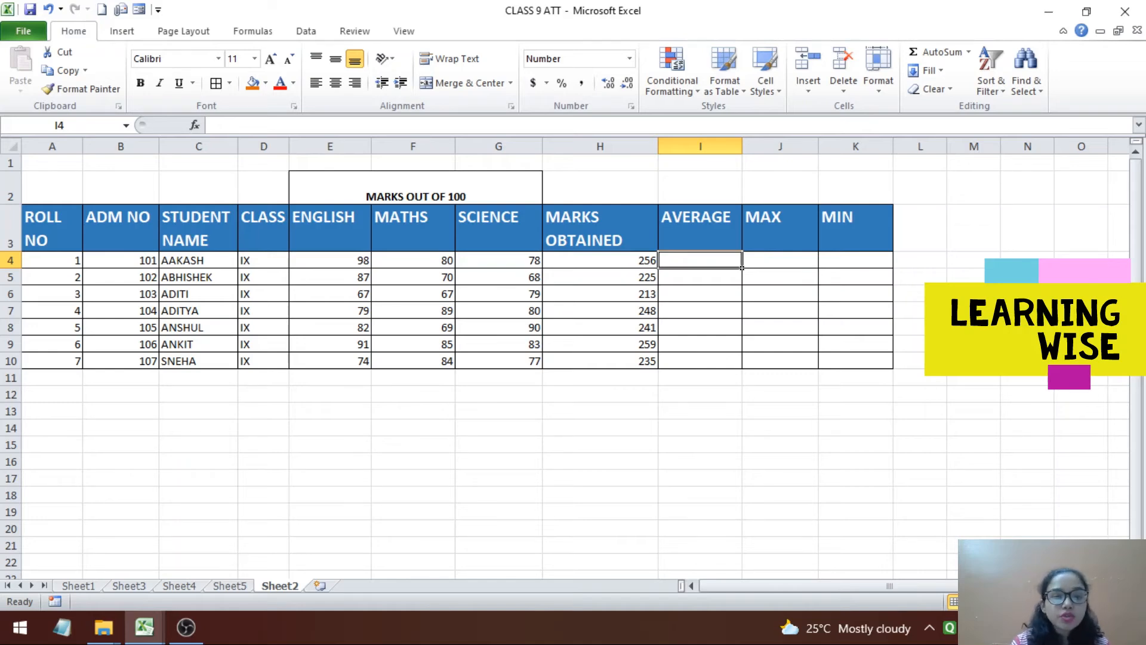
{"action": "left_click_drag", "start_coordinate": [334, 260], "coordinate": [520, 261]}
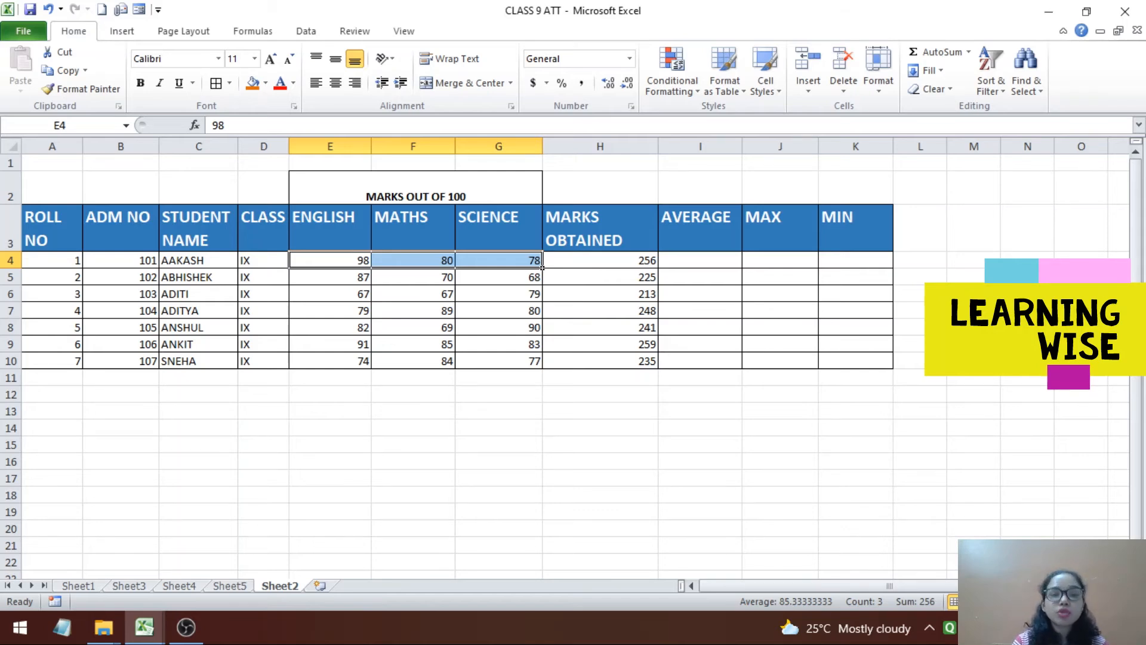
{"action": "left_click", "coordinate": [414, 495]}
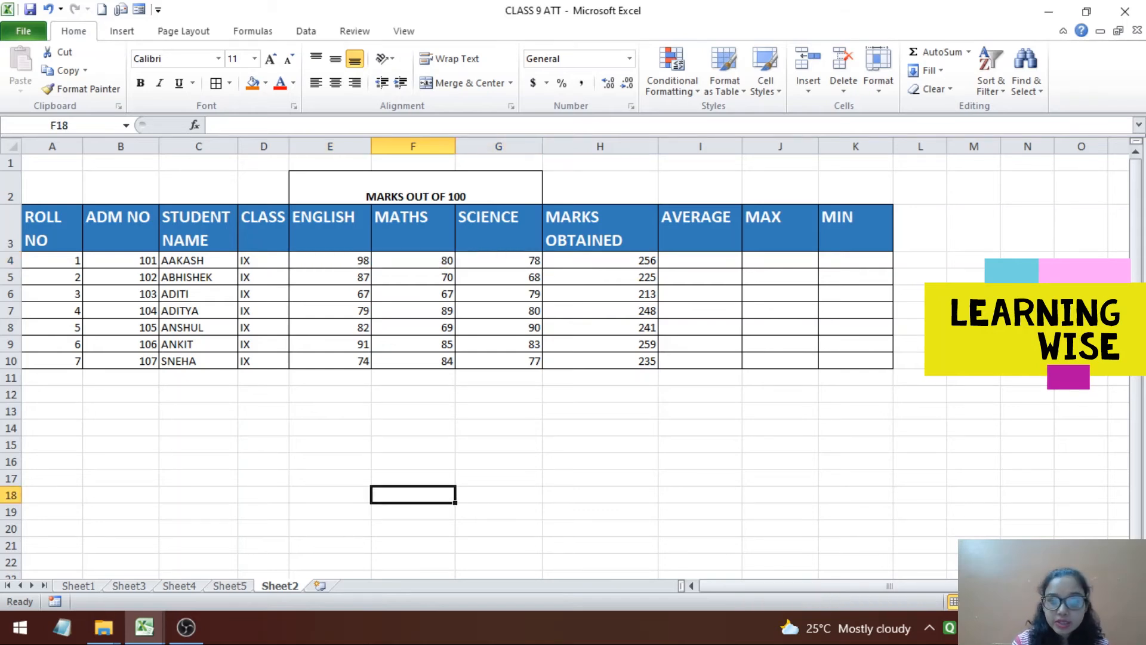
{"action": "left_click", "coordinate": [369, 264]}
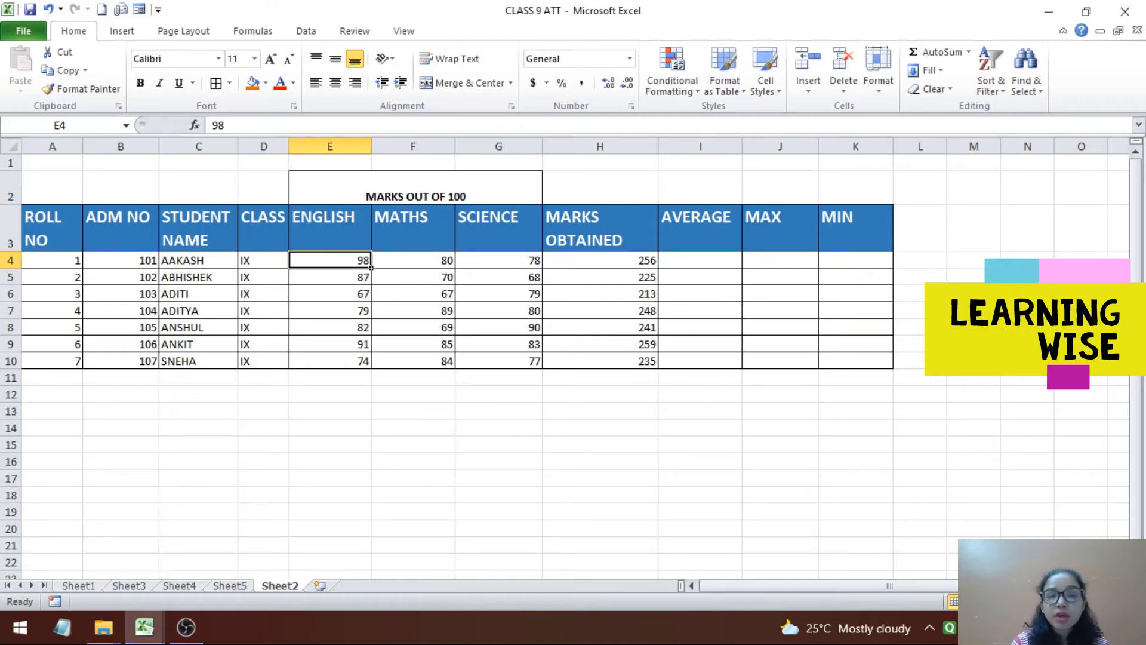
{"action": "left_click", "coordinate": [454, 266]}
{"action": "left_click", "coordinate": [540, 266]}
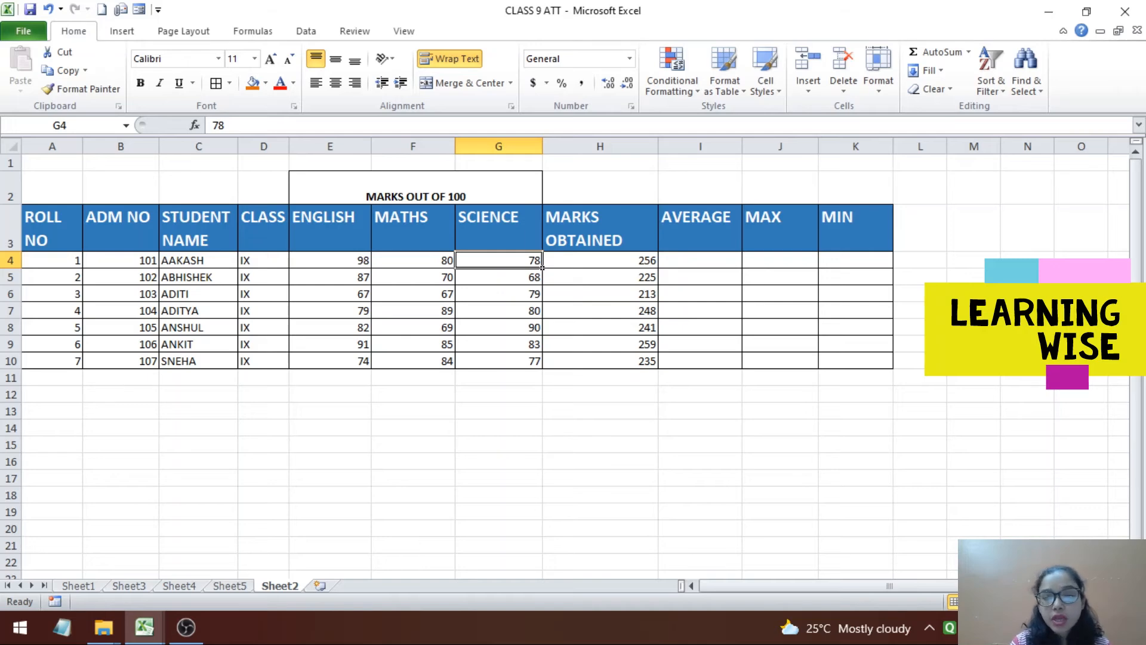
Step: Calculate the first student's average in cell I4 by dividing the total marks with the formula =H4/3
{"action": "left_click", "coordinate": [740, 267]}
{"action": "type", "text": "="}
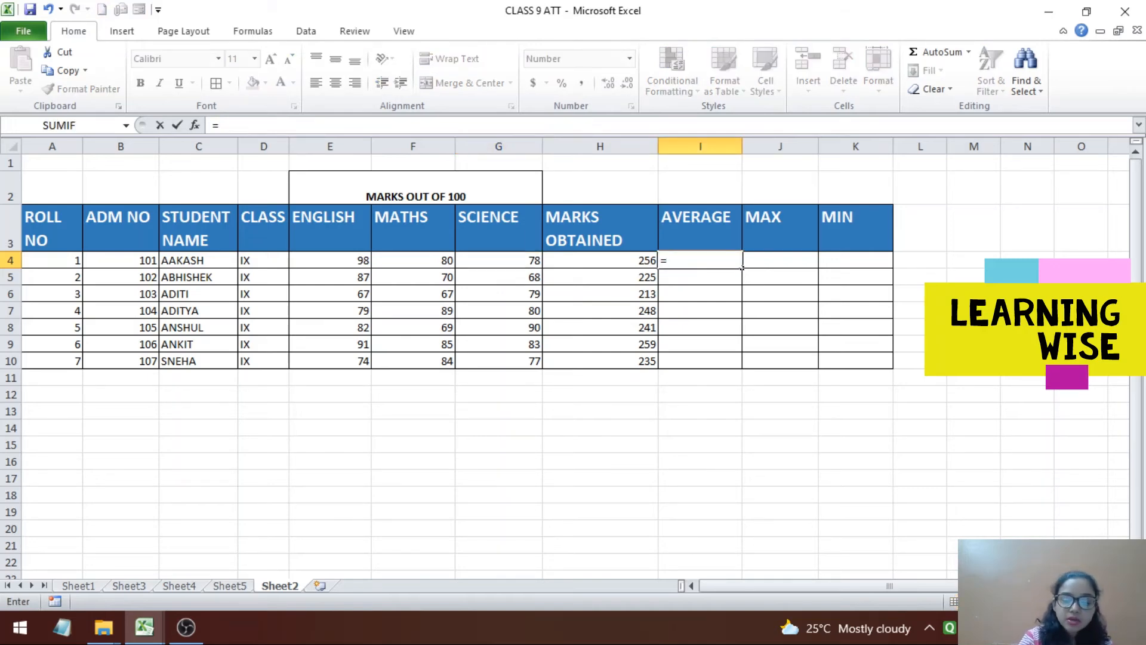
{"action": "type", "text": "("}
{"action": "key", "text": "BackSpace"}
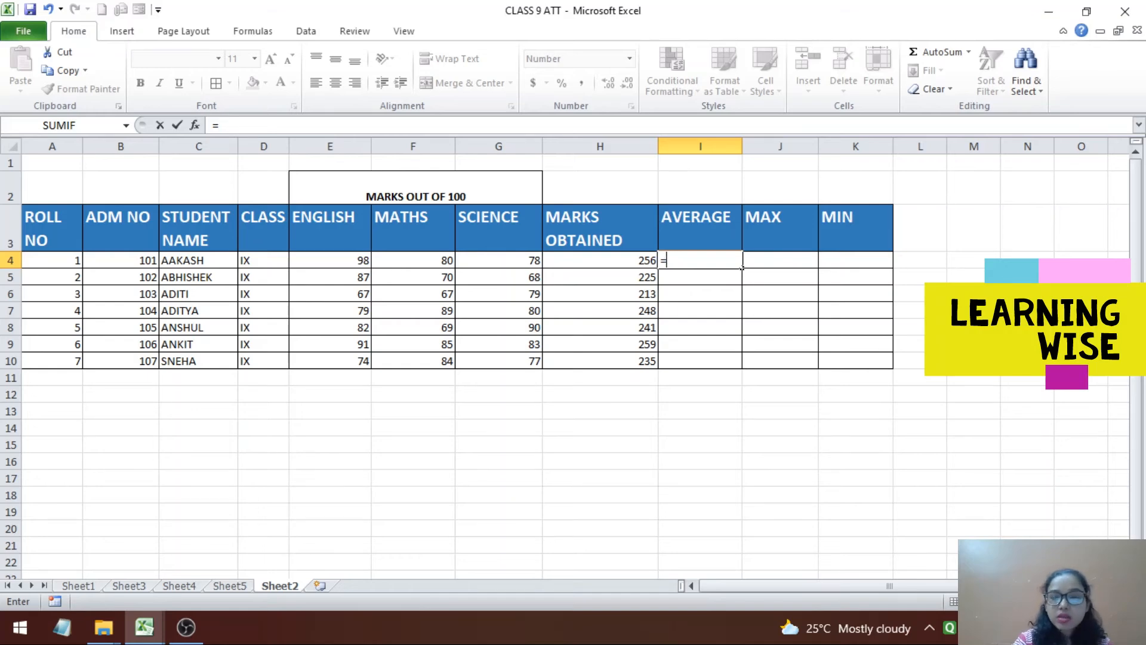
{"action": "key", "text": "Left"}
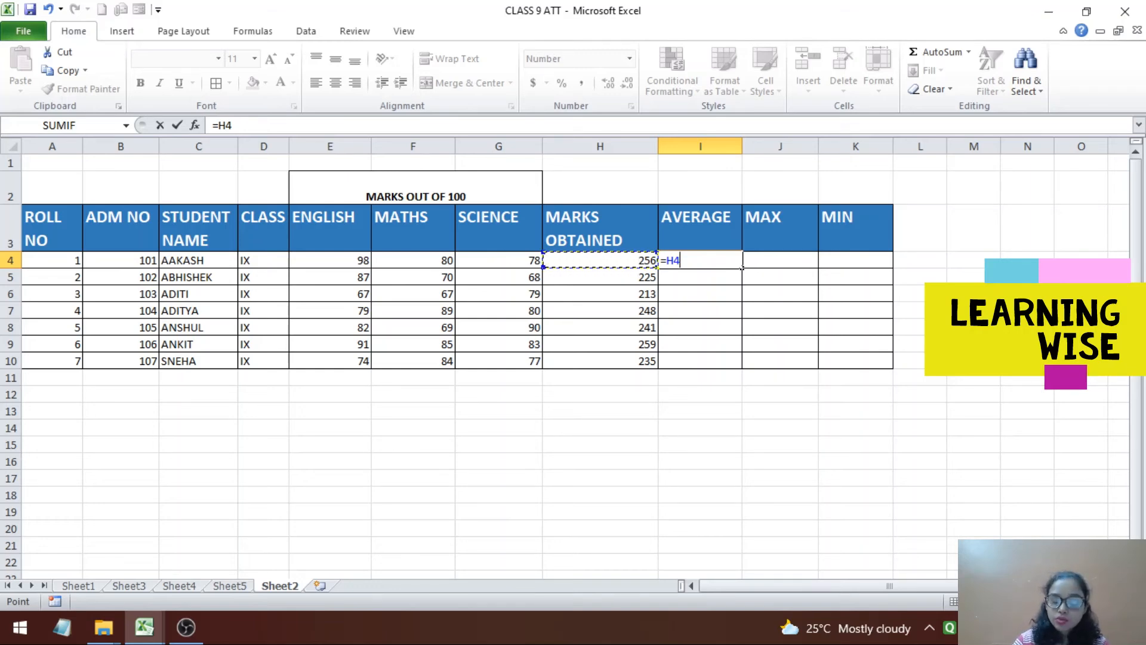
{"action": "type", "text": "/"}
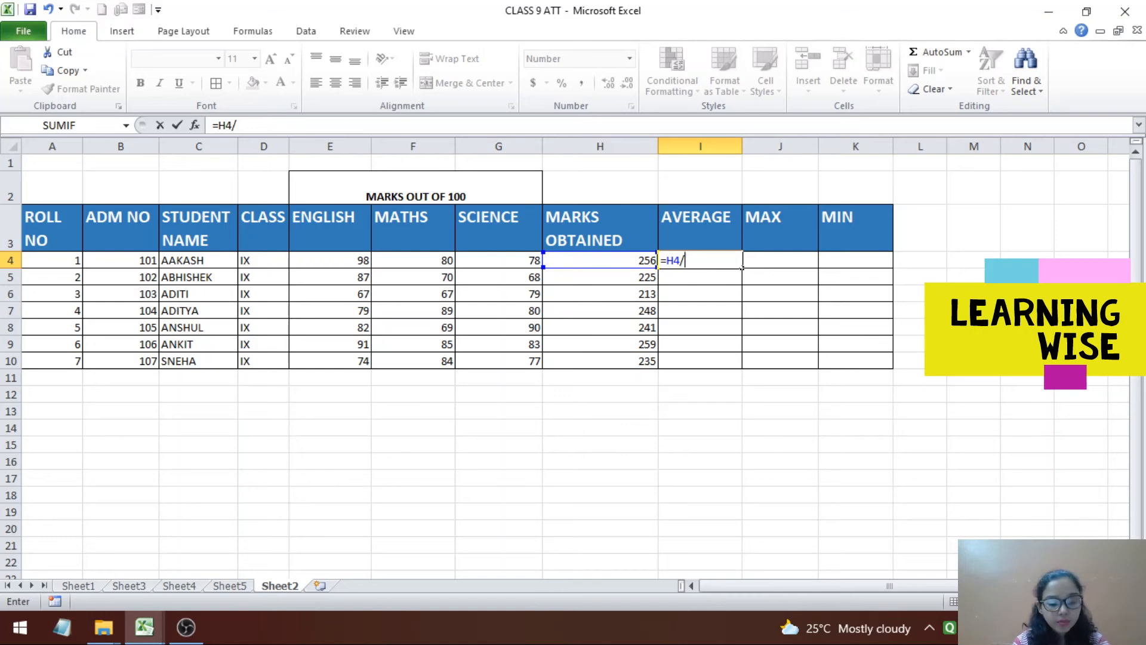
{"action": "type", "text": "3"}
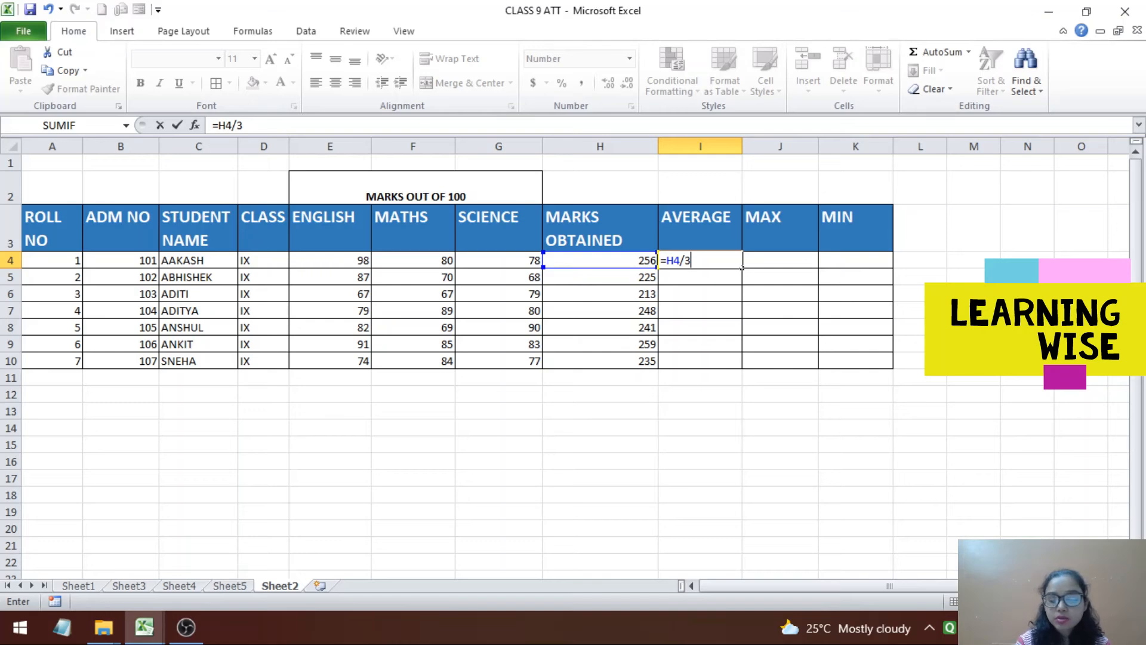
{"action": "key", "text": "Return"}
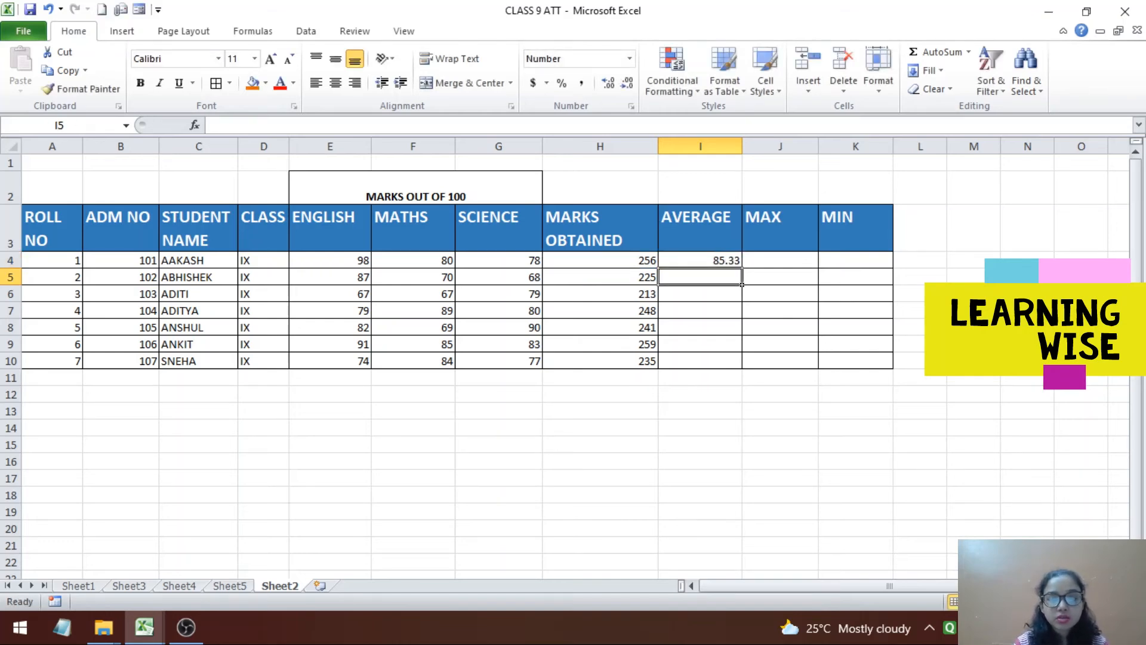
Step: Calculate the second student's average in cell I5 with the formula =(E5+F5+G5)/3
{"action": "type", "text": "="}
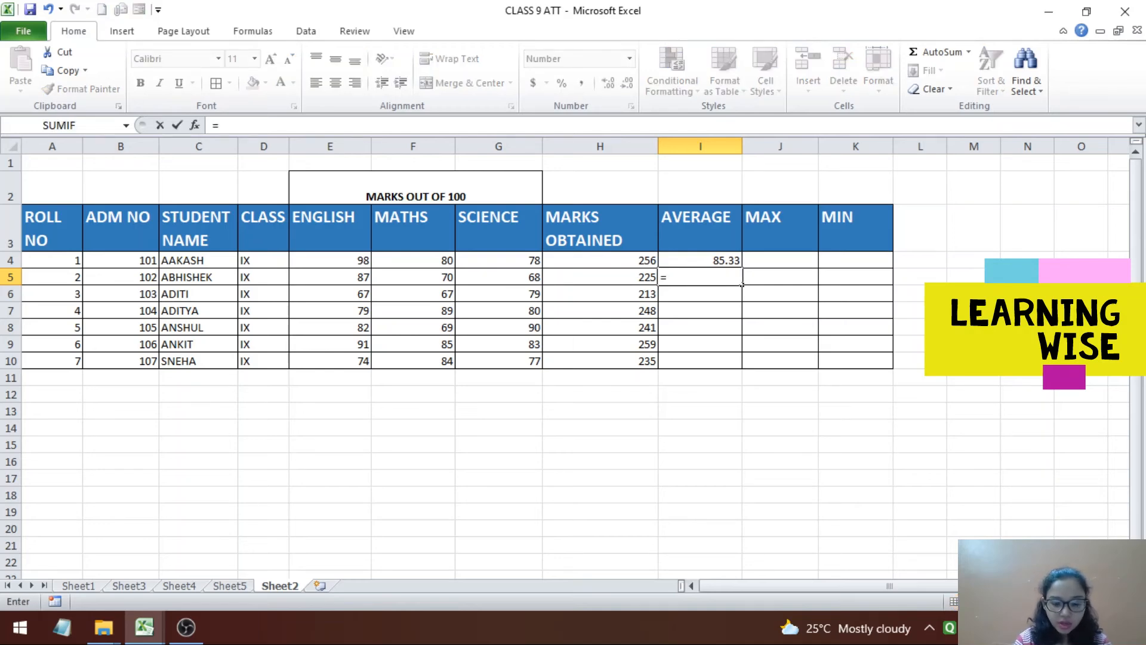
{"action": "type", "text": "("}
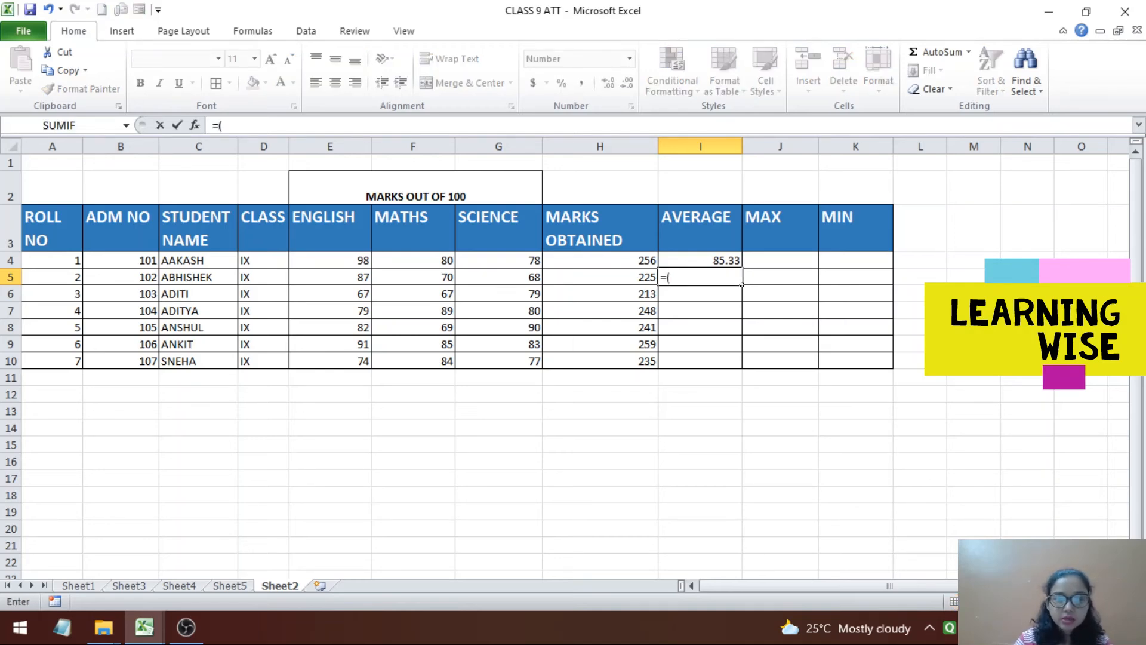
{"action": "left_click", "coordinate": [360, 279]}
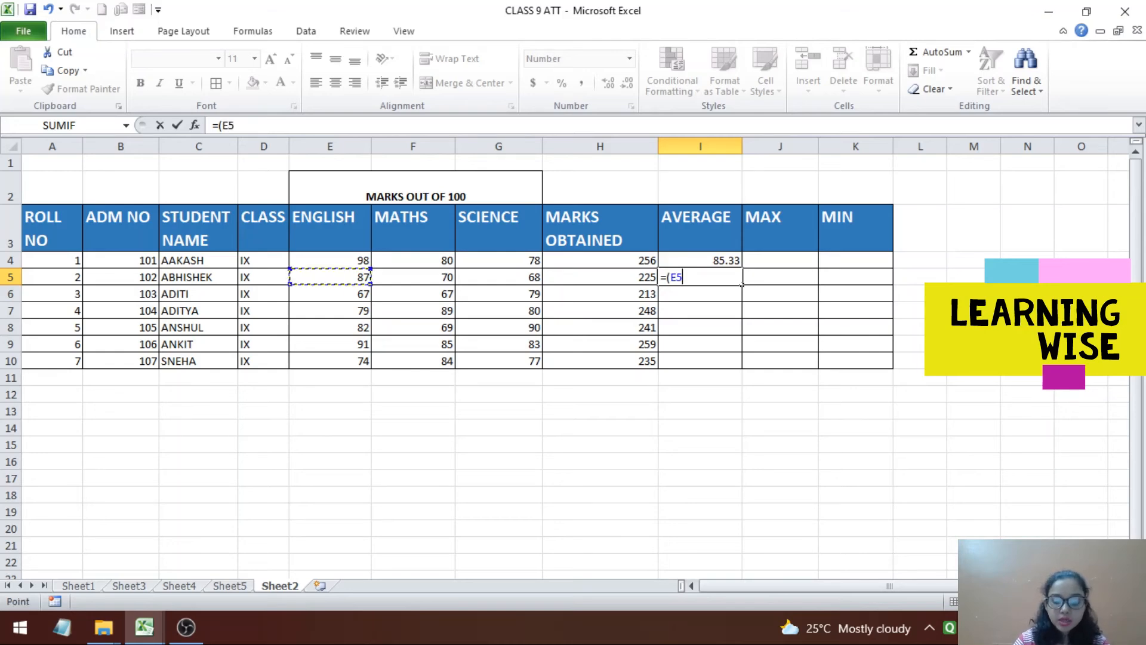
{"action": "type", "text": "+"}
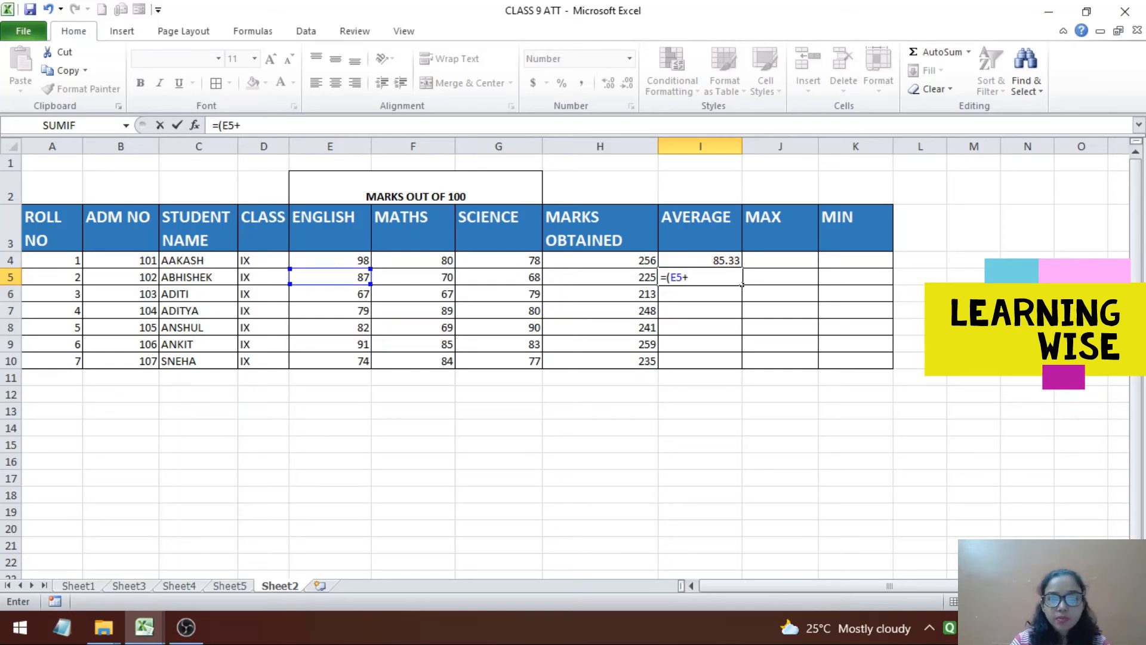
{"action": "left_click", "coordinate": [413, 277]}
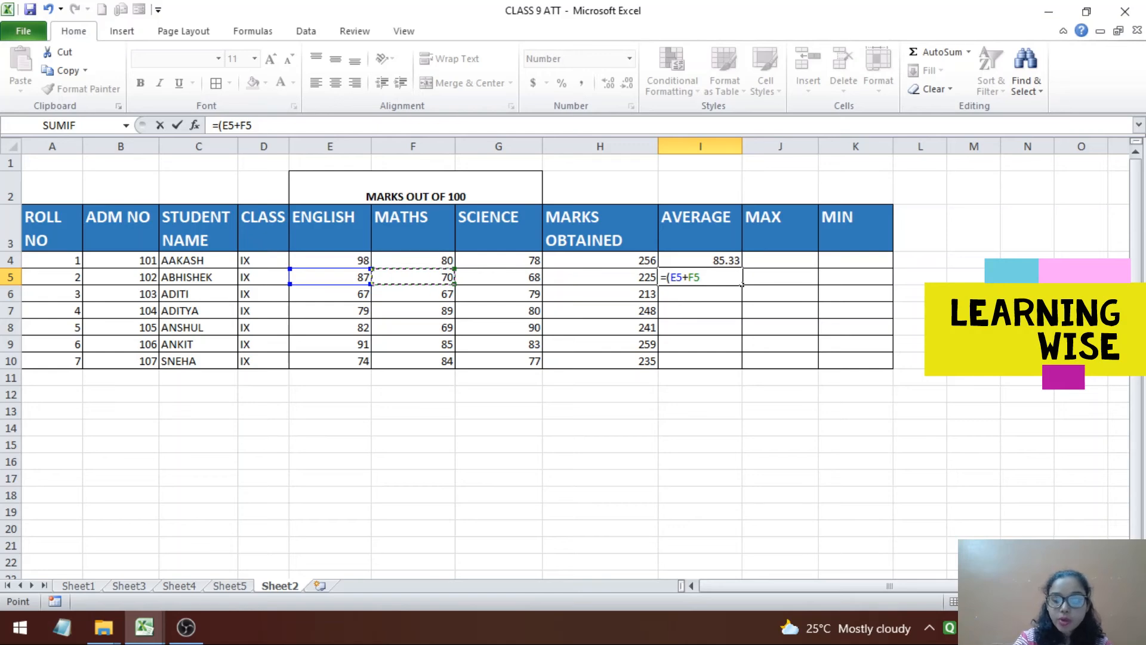
{"action": "type", "text": "+"}
{"action": "left_click", "coordinate": [498, 277]}
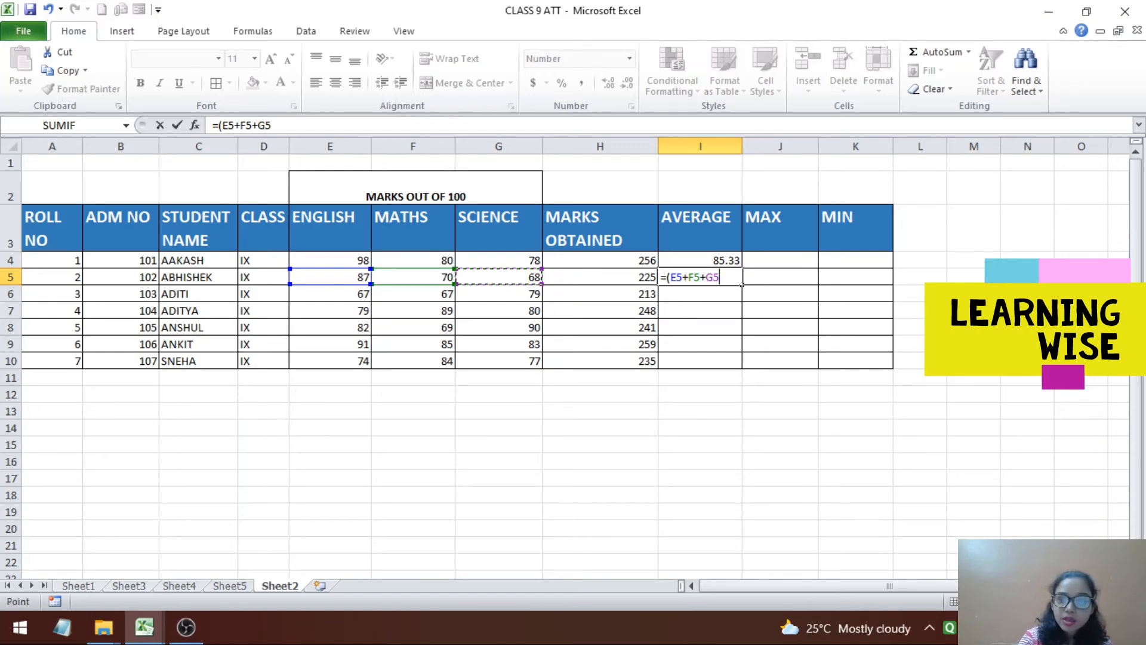
{"action": "type", "text": ")"}
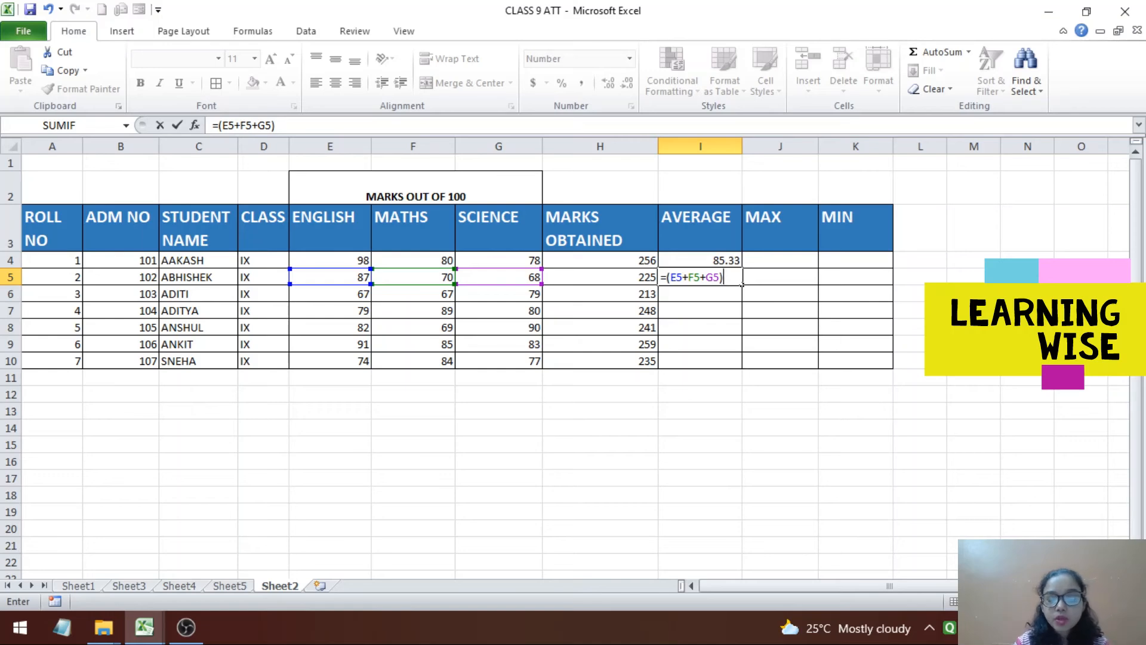
{"action": "type", "text": "/"}
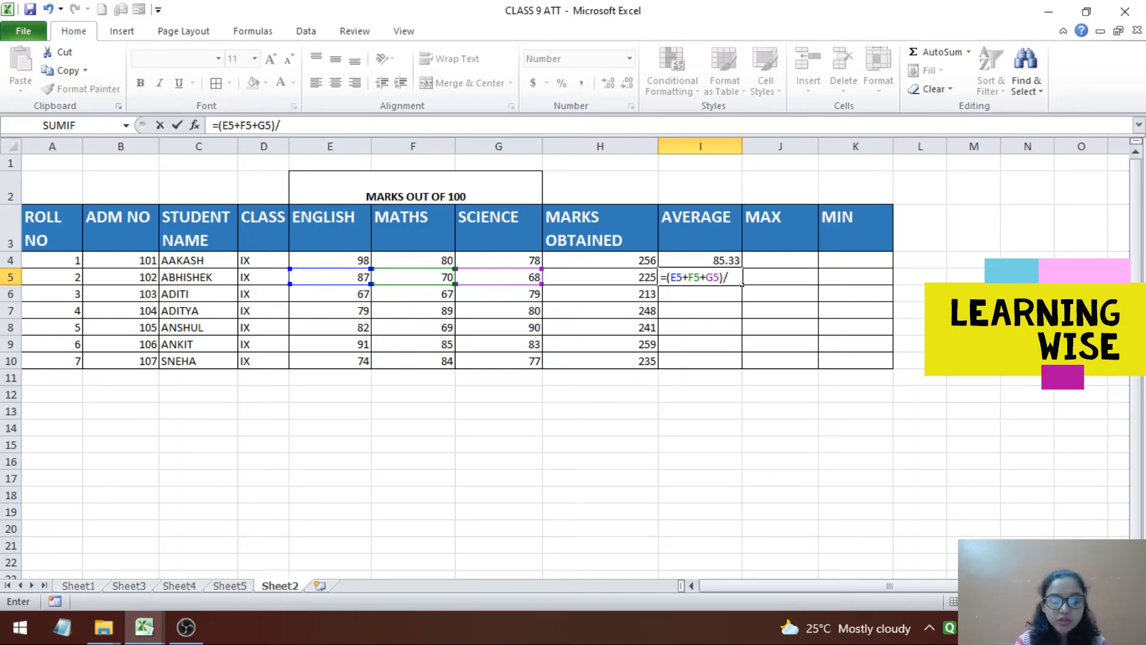
{"action": "type", "text": "3"}
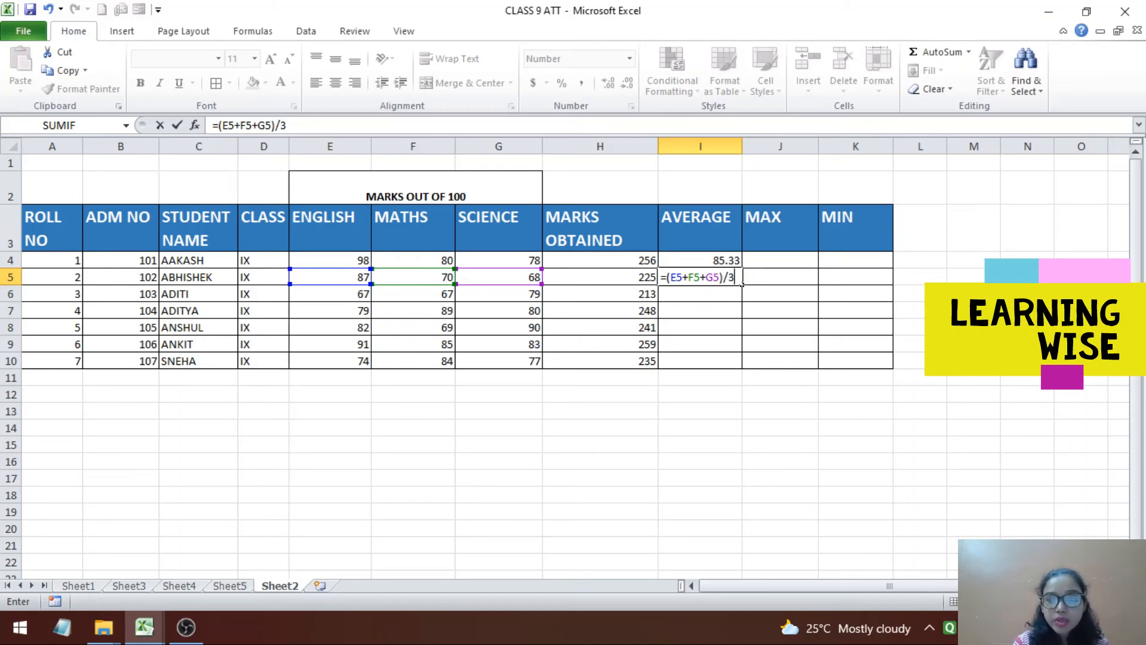
{"action": "key", "text": "Return"}
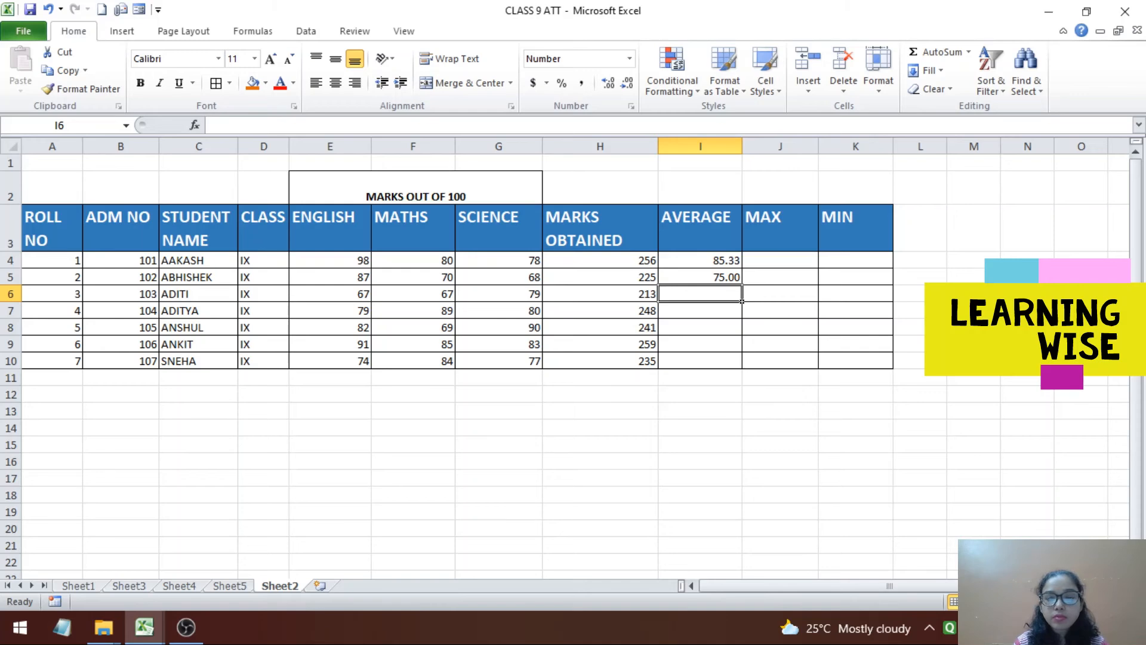
Step: Calculate the third student's average in cell I6 with =AVERAGE(E6:G6) and fill the formula down to I10
{"action": "type", "text": "="}
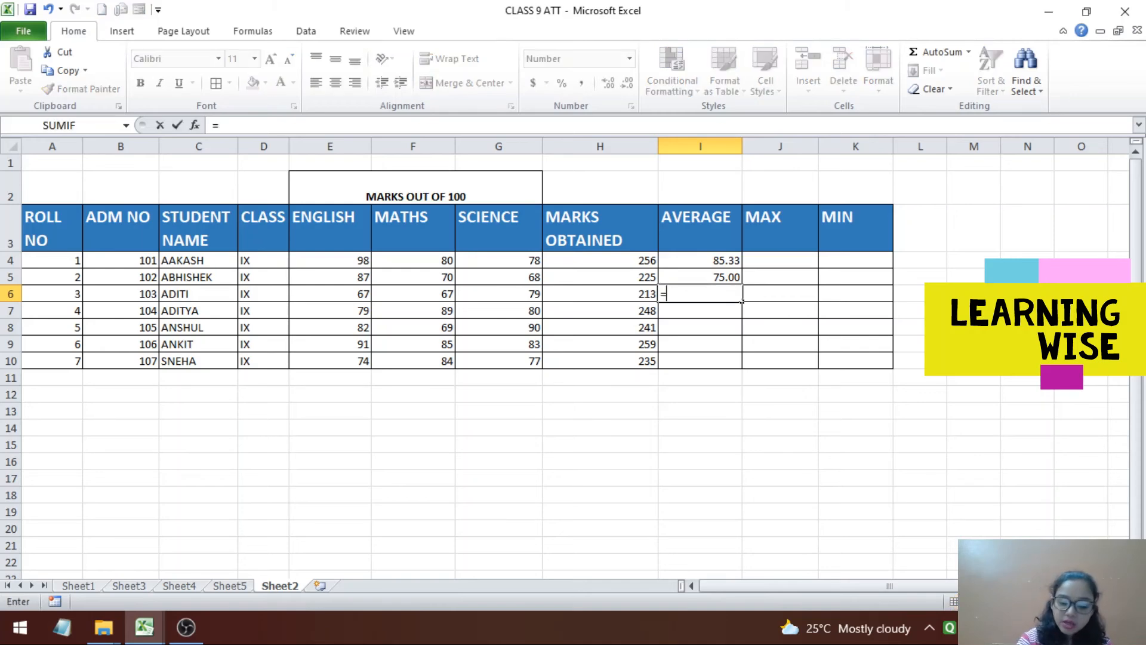
{"action": "type", "text": "AVERAGE"}
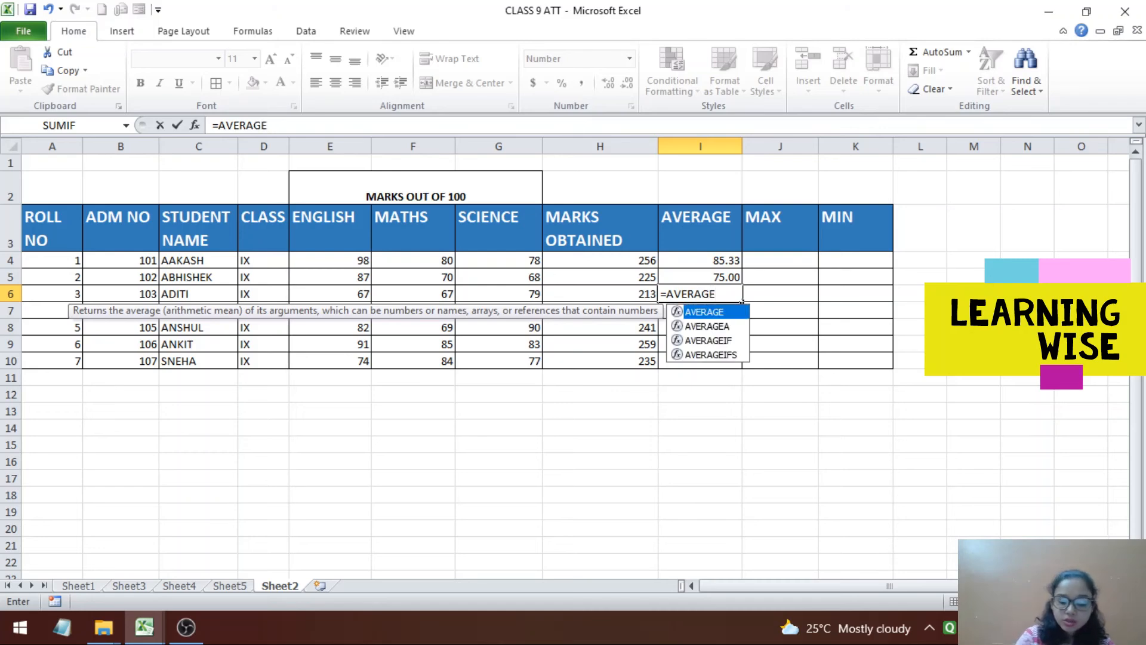
{"action": "type", "text": "("}
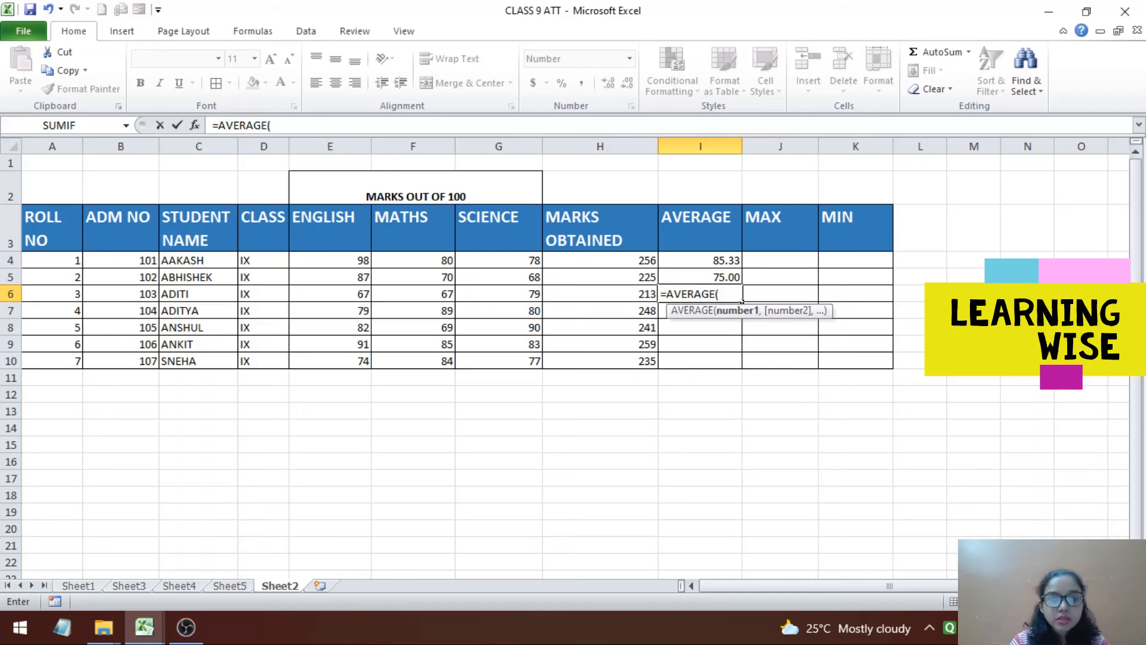
{"action": "left_click_drag", "start_coordinate": [328, 294], "coordinate": [534, 293]}
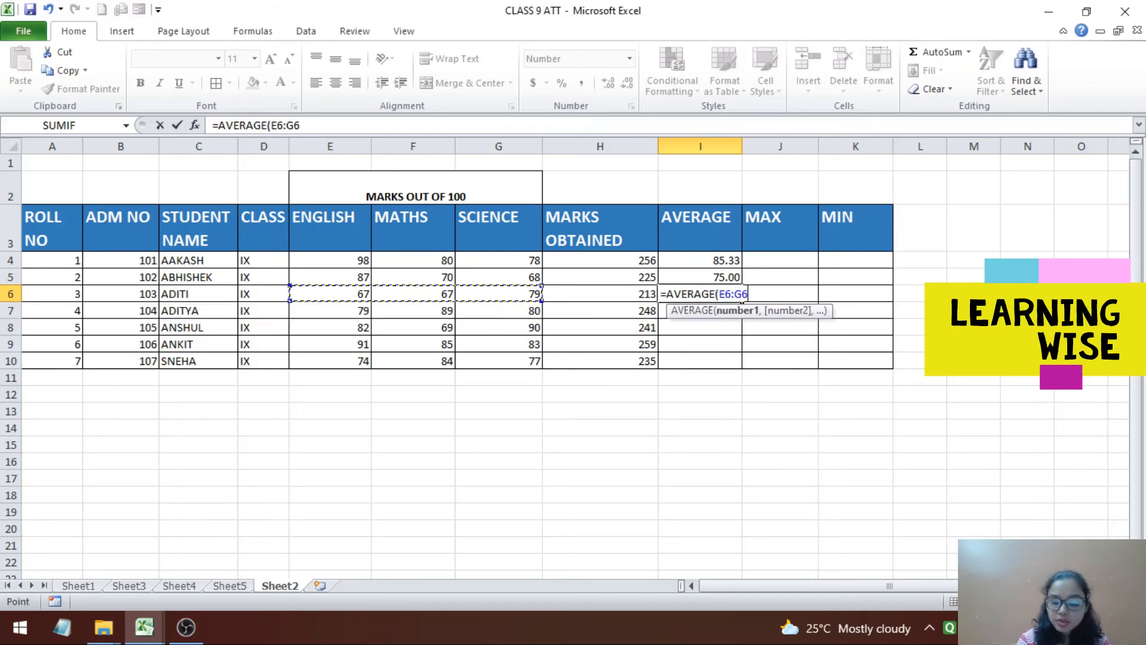
{"action": "type", "text": ")"}
{"action": "key", "text": "Return"}
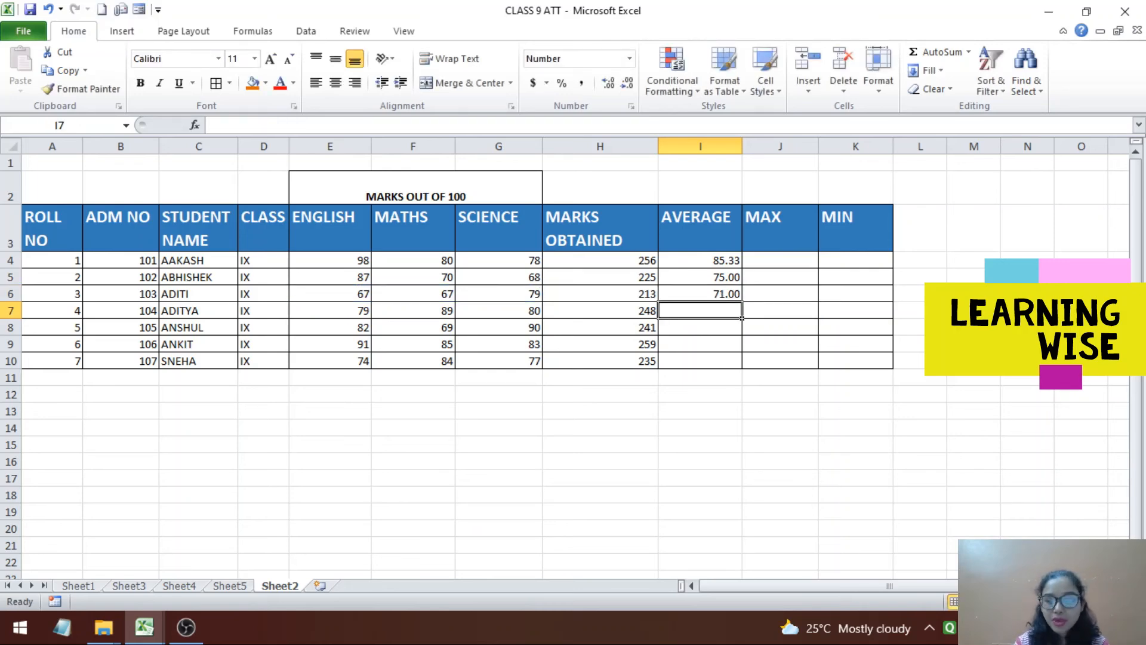
{"action": "key", "text": "Up"}
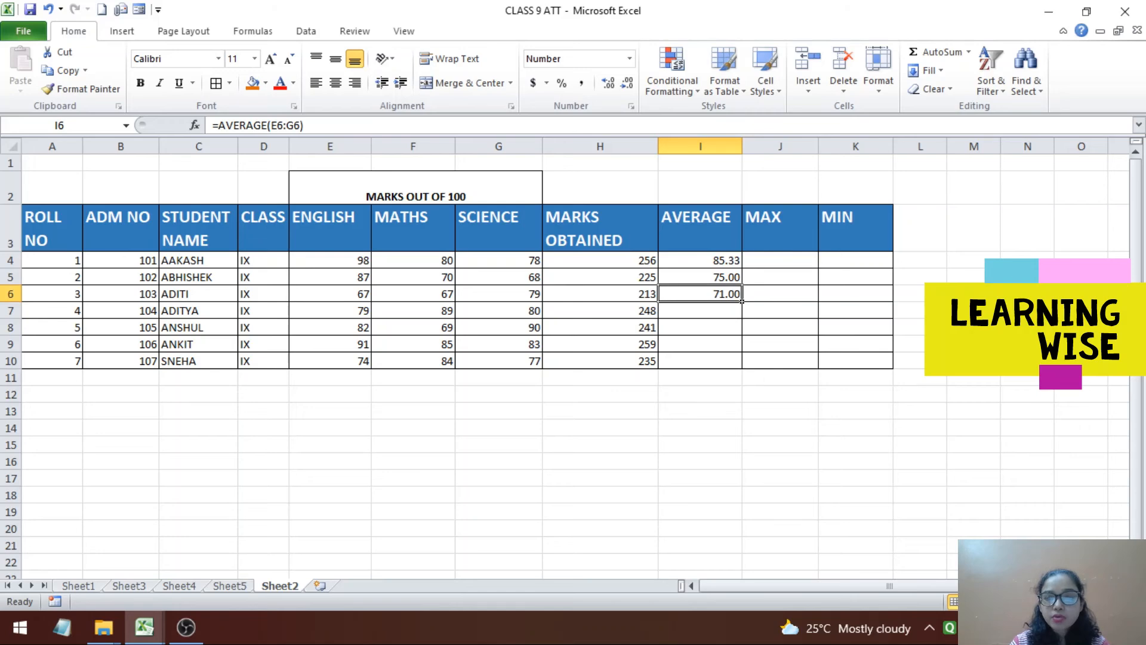
{"action": "left_click_drag", "start_coordinate": [743, 301], "coordinate": [742, 366]}
Step: Find the first student's highest subject mark in cell J4 with the formula =MAX(E4:G4)
{"action": "left_click", "coordinate": [815, 264]}
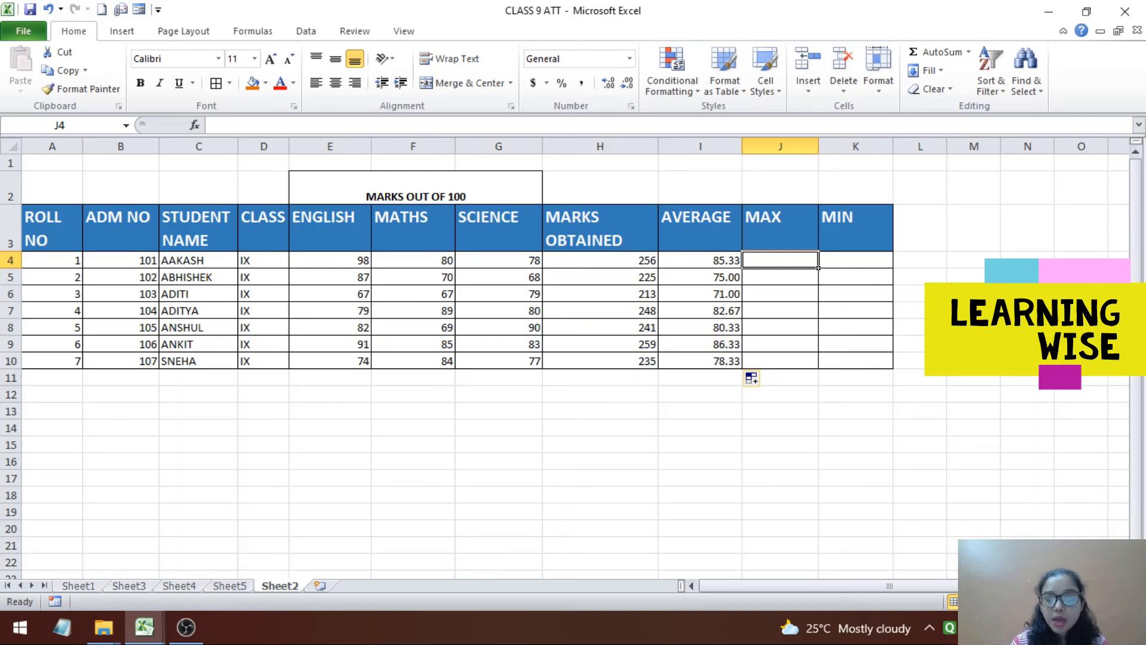
{"action": "type", "text": "="}
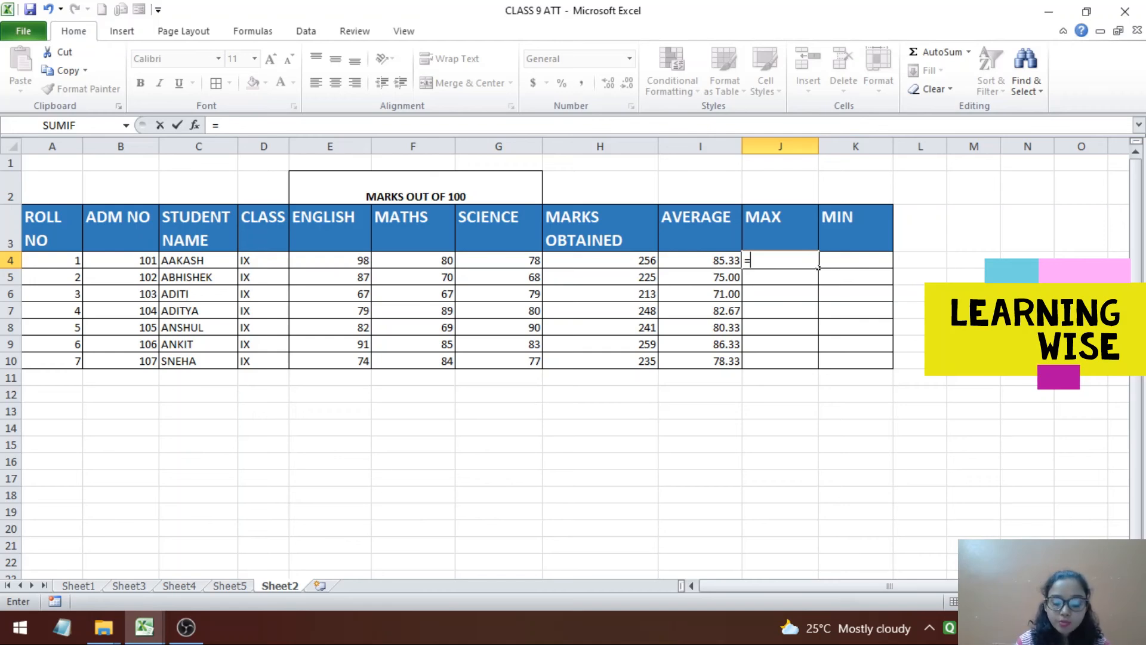
{"action": "type", "text": "MAX"}
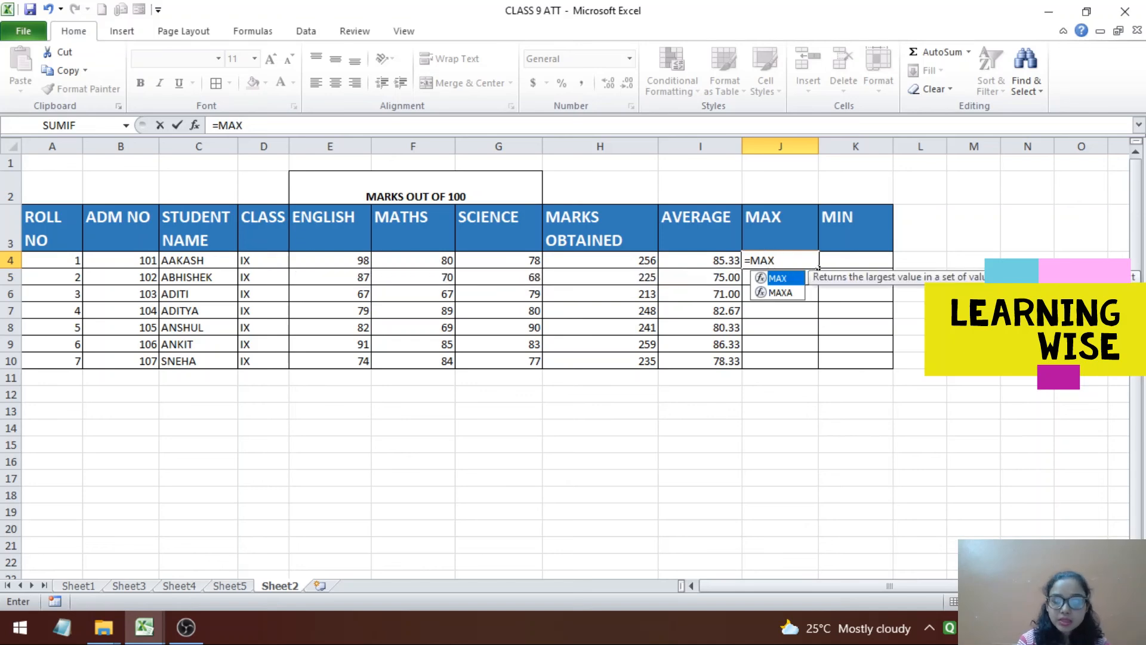
{"action": "type", "text": "("}
{"action": "key", "text": "Left"}
{"action": "key", "text": "Left"}
{"action": "key", "text": "Left"}
{"action": "key", "text": "Left"}
{"action": "key", "text": "Left"}
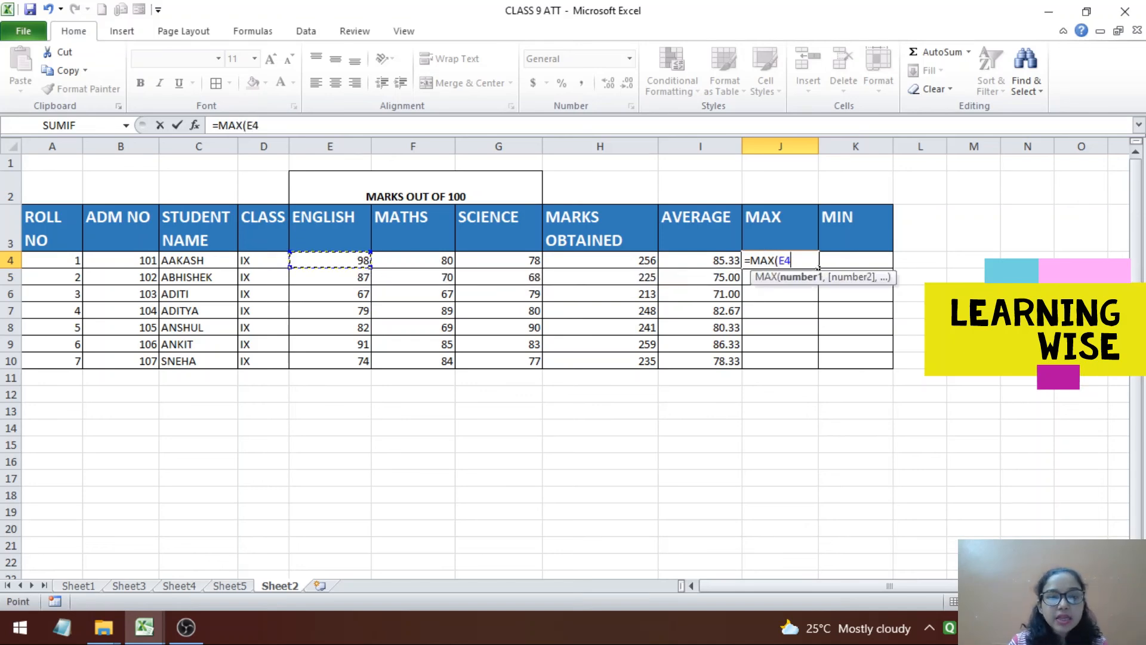
{"action": "key", "text": "shift+Right"}
{"action": "key", "text": "shift+Right"}
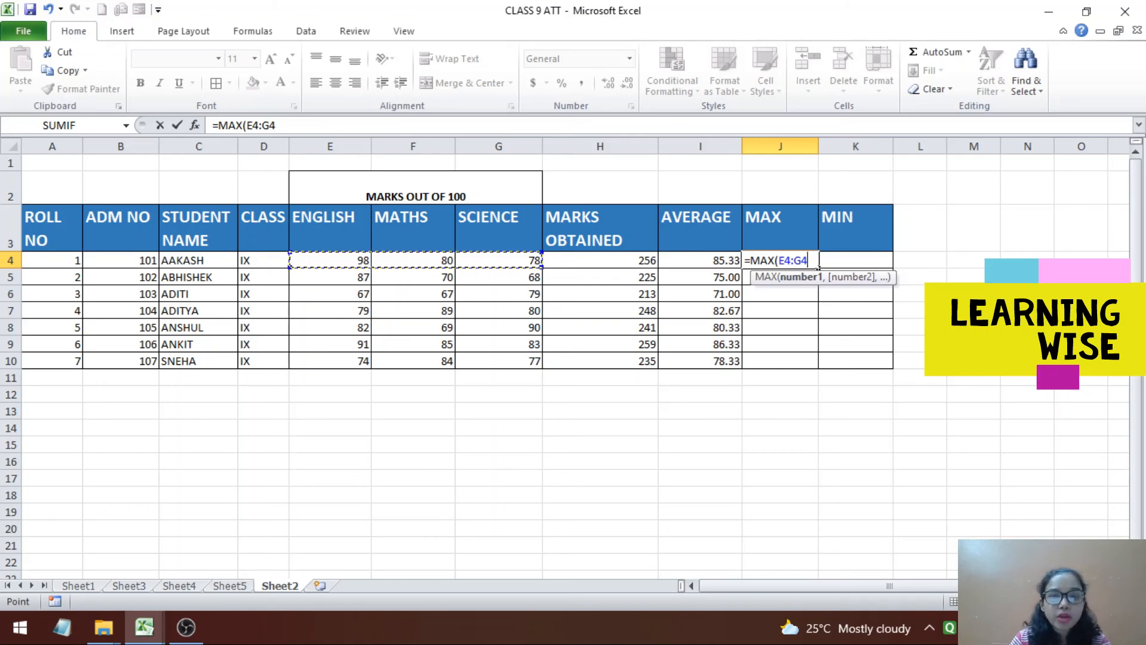
{"action": "type", "text": ")"}
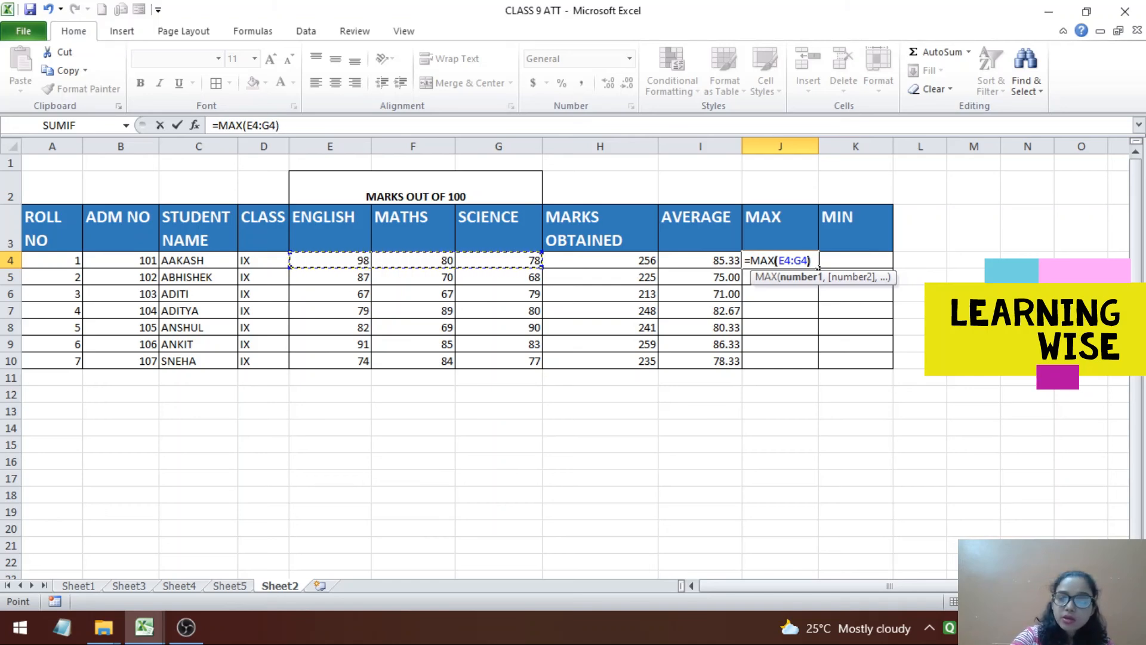
{"action": "key", "text": "Return"}
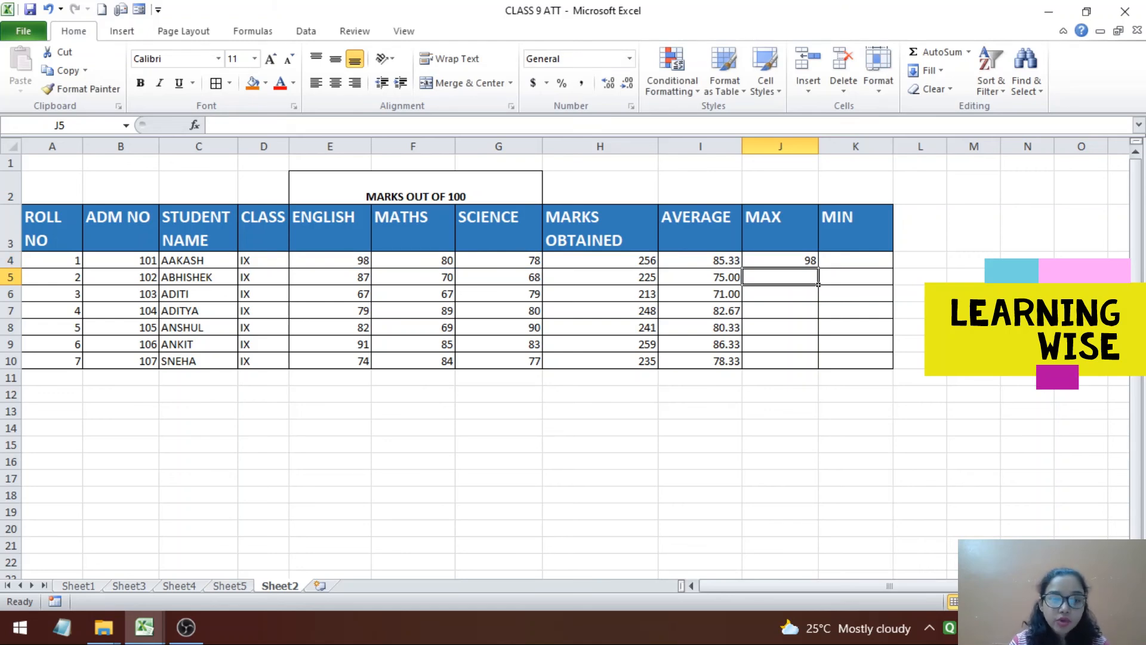
Step: Fill the MAX formula from cell J4 down to J10 for the remaining students
{"action": "left_click_drag", "start_coordinate": [334, 261], "coordinate": [543, 268]}
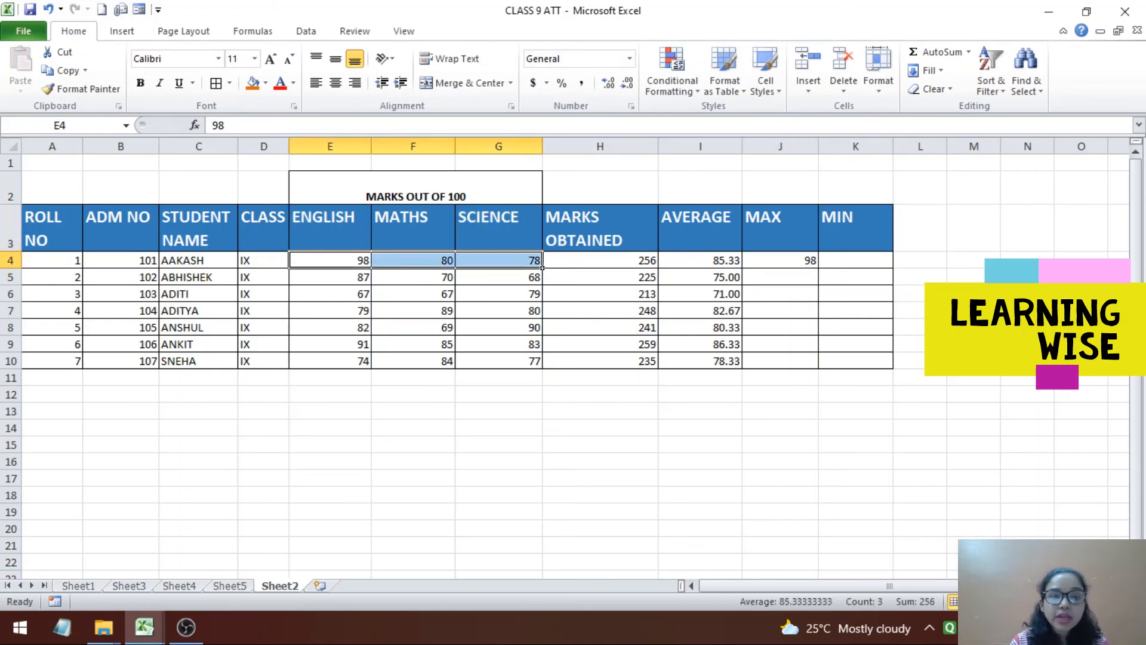
{"action": "left_click", "coordinate": [816, 266]}
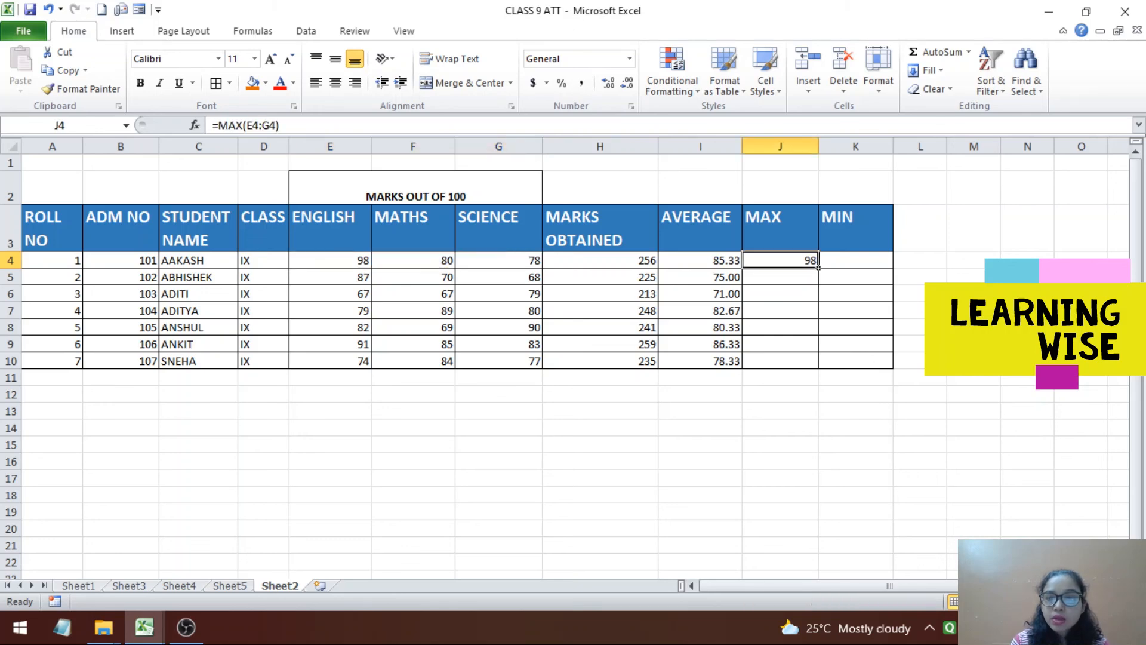
{"action": "left_click_drag", "start_coordinate": [818, 267], "coordinate": [819, 369]}
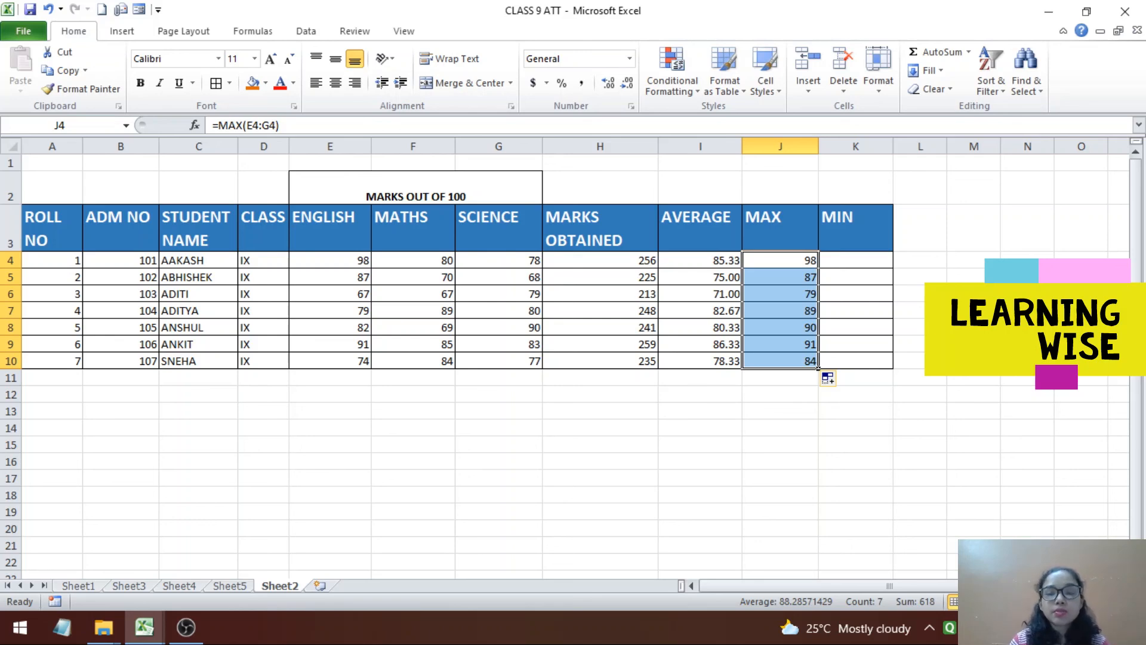
Step: Find the first student's lowest subject mark in cell K4 with =MIN(E4:G4) and fill the formula down to K10
{"action": "left_click", "coordinate": [856, 260]}
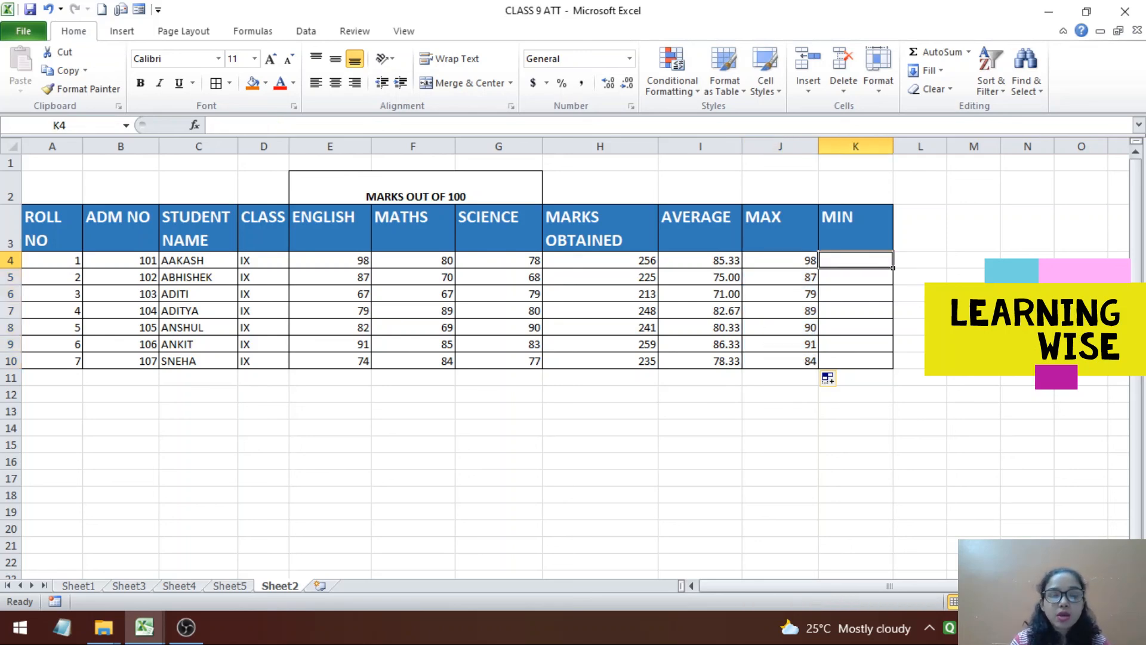
{"action": "type", "text": "=MIN"}
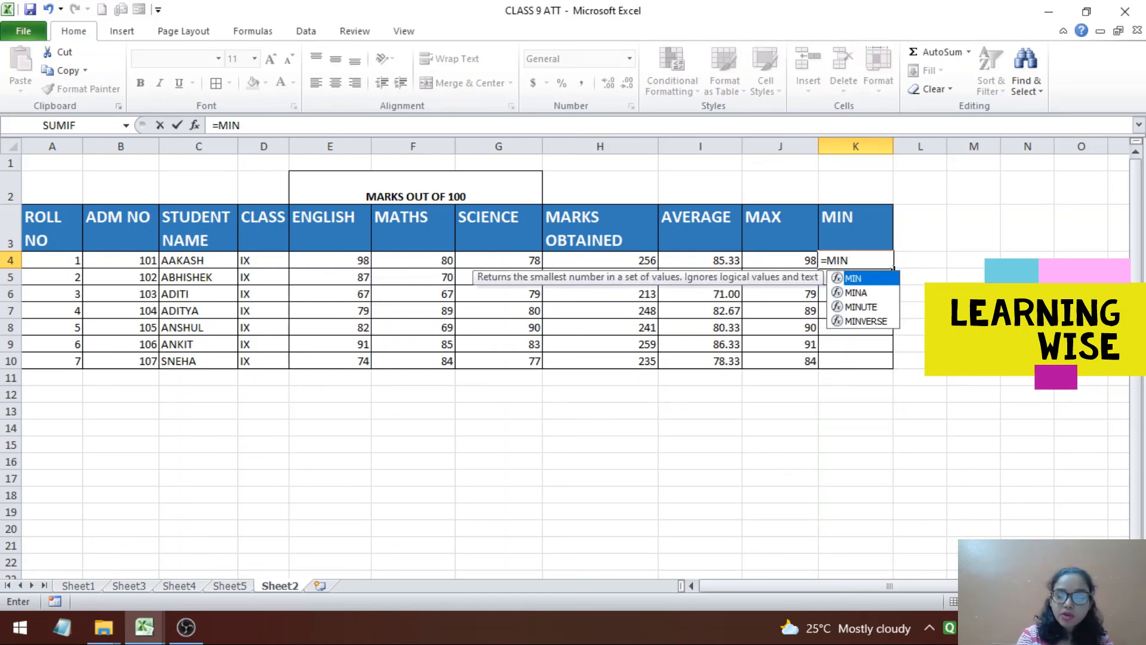
{"action": "type", "text": "("}
{"action": "left_click_drag", "start_coordinate": [332, 261], "coordinate": [537, 261]}
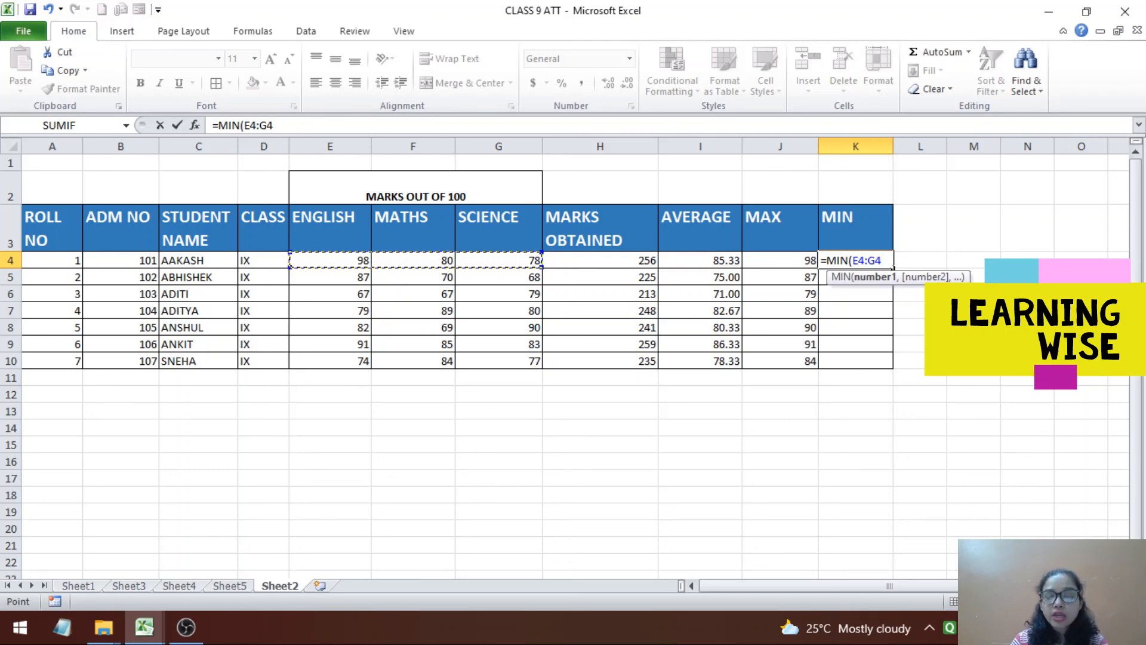
{"action": "type", "text": ")"}
{"action": "key", "text": "Return"}
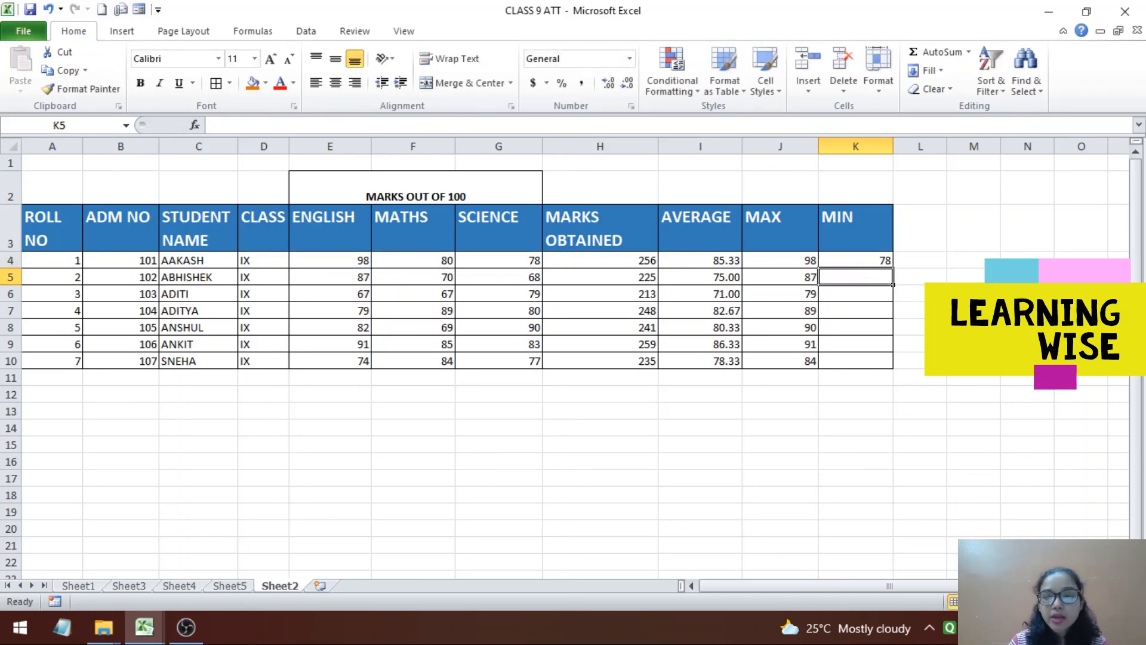
{"action": "key", "text": "Up"}
{"action": "left_click_drag", "start_coordinate": [894, 269], "coordinate": [894, 365]}
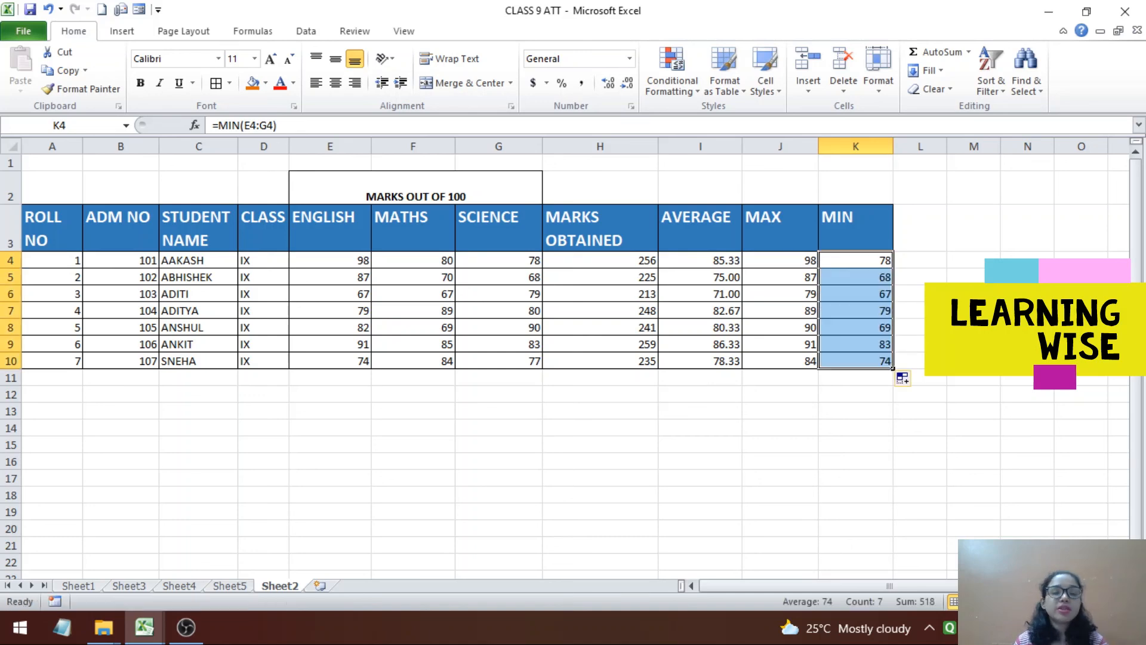